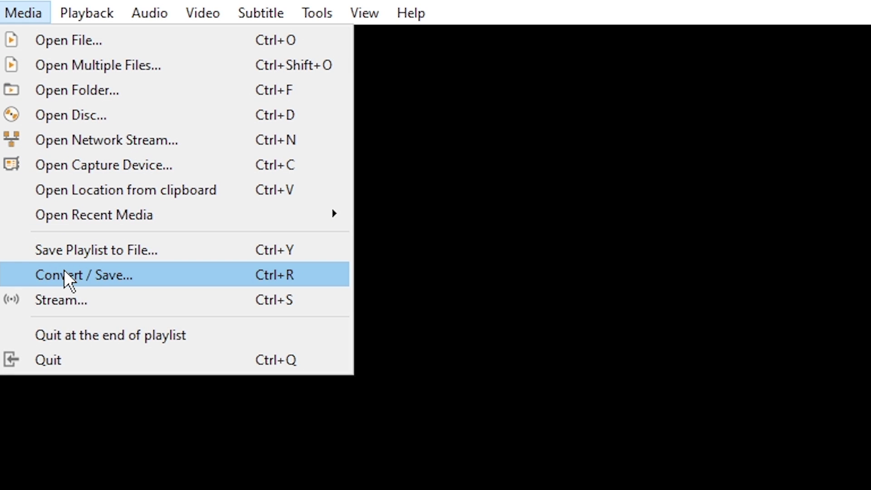
Add AVI Example as the conversion source and continue to the convert settings.
left_click(65, 275)
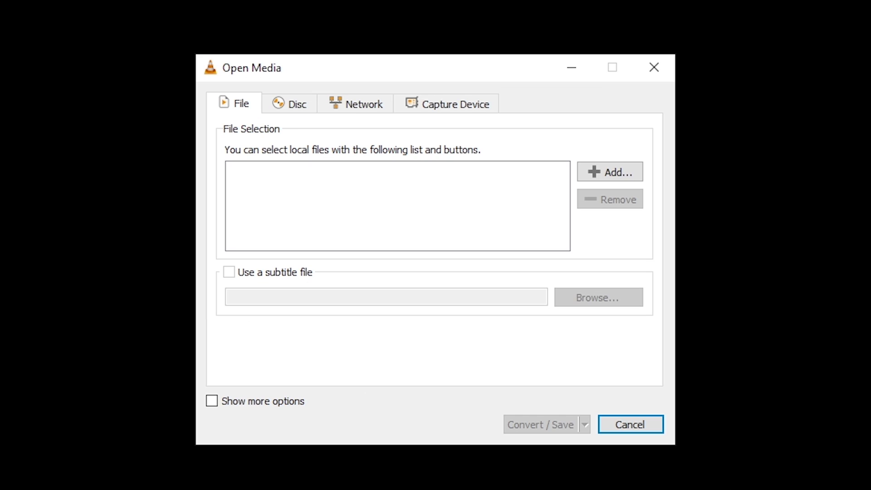
left_click(623, 172)
double_click(415, 217)
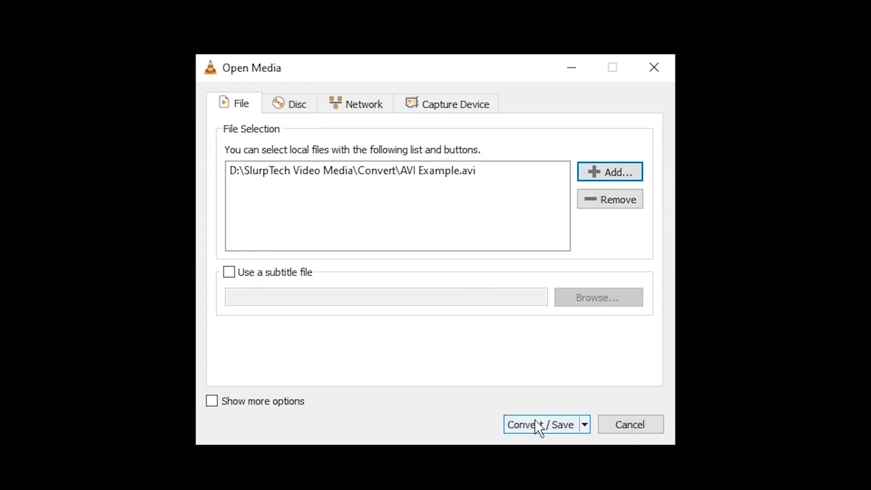
left_click(537, 424)
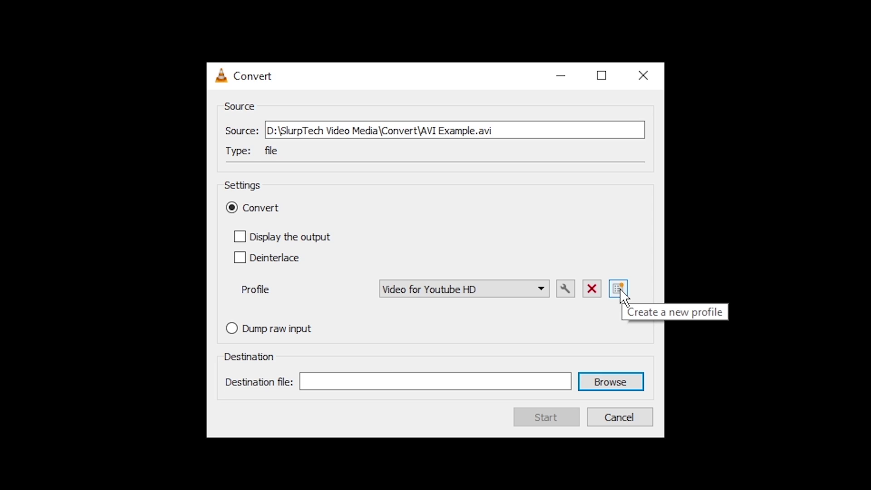
Start a new profile with the MP4/MOV container and H-264 video encoding.
left_click(618, 290)
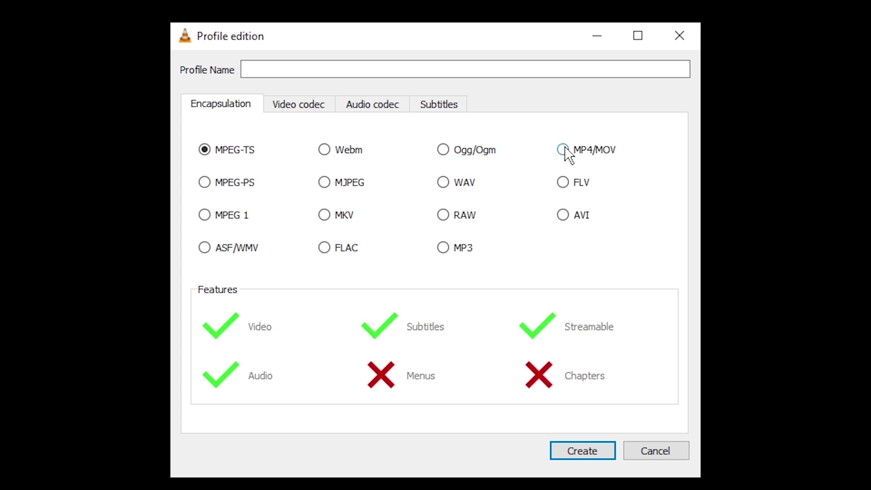
left_click(562, 149)
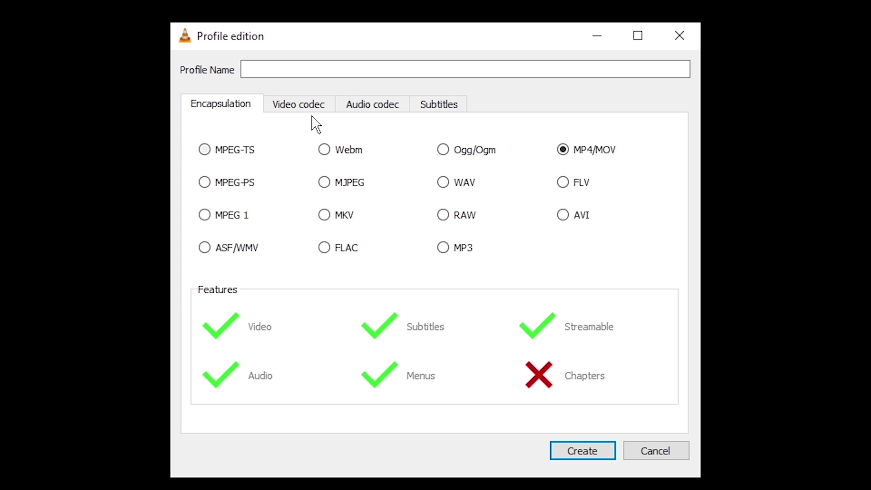
left_click(296, 102)
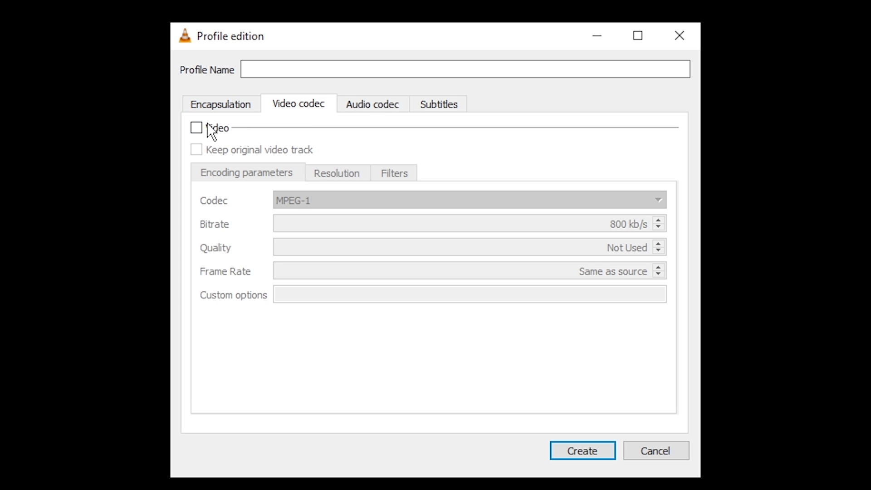
left_click(196, 128)
left_click(305, 200)
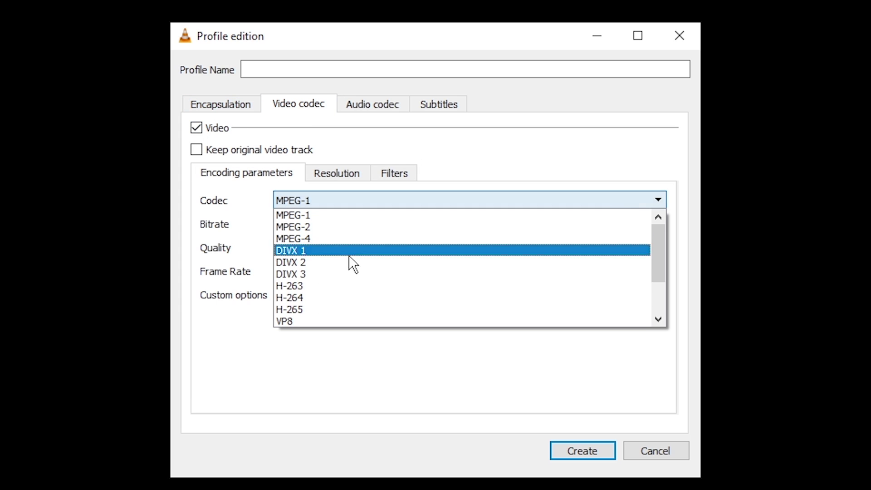
left_click(338, 297)
Clear the video bitrate, enable audio encoding, and begin naming the profile.
double_click(599, 225)
key("BackSpace")
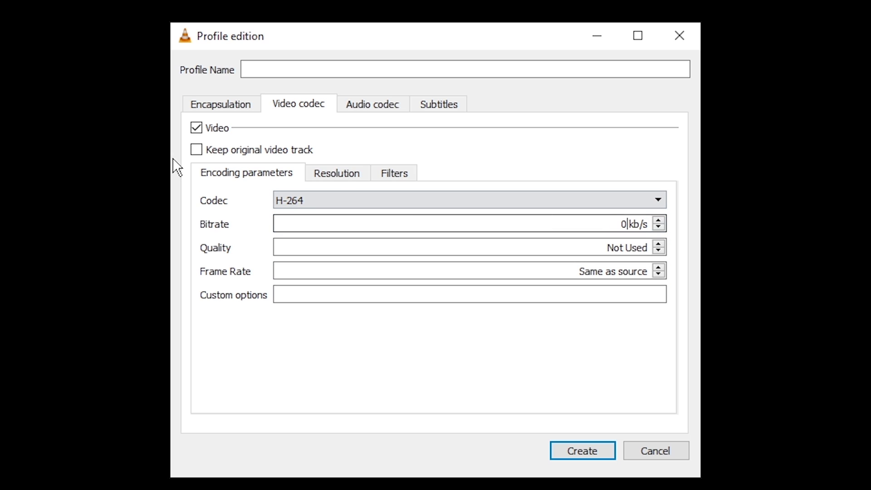
left_click(379, 108)
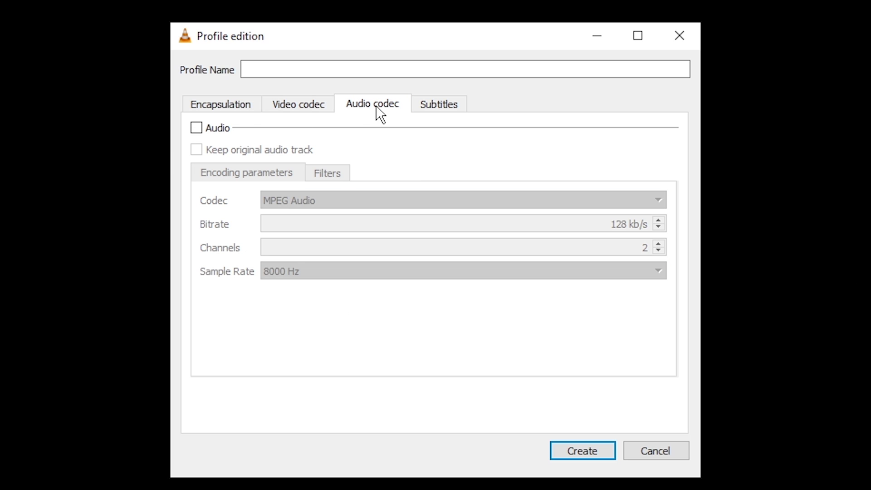
left_click(197, 128)
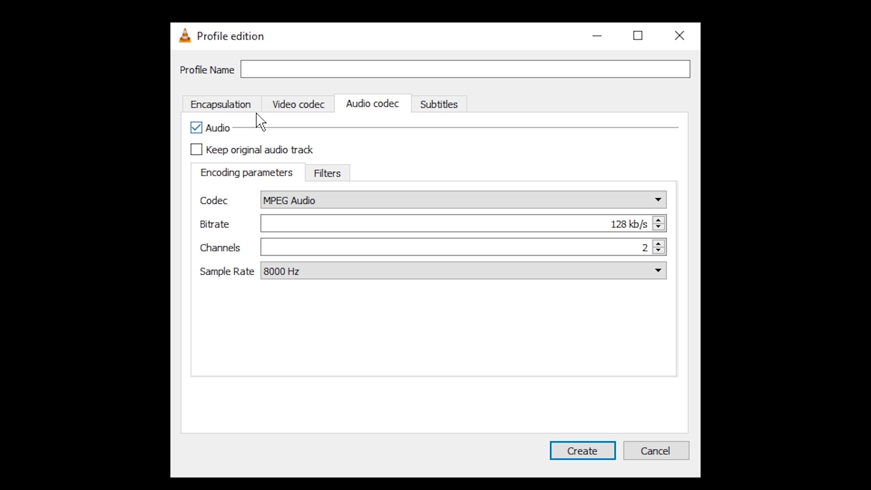
left_click(317, 68)
type("MP4")
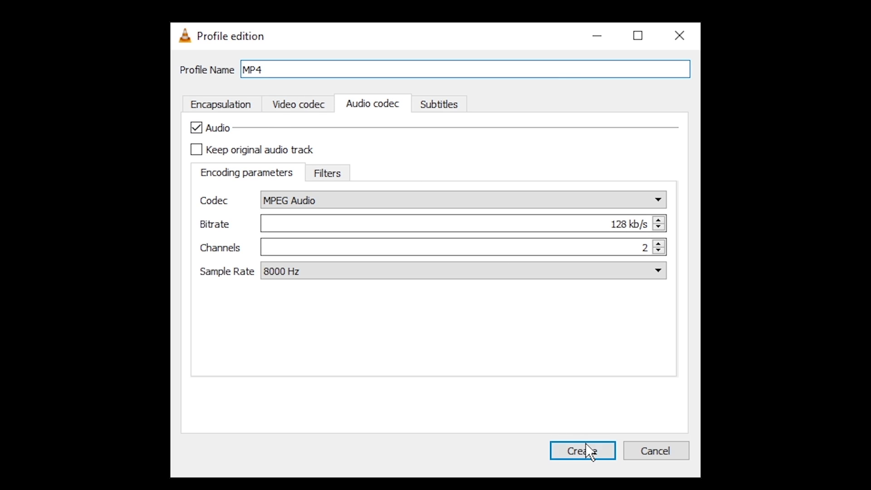
Apply the new MP4 profile and set the destination file to New.mp4.
left_click(582, 450)
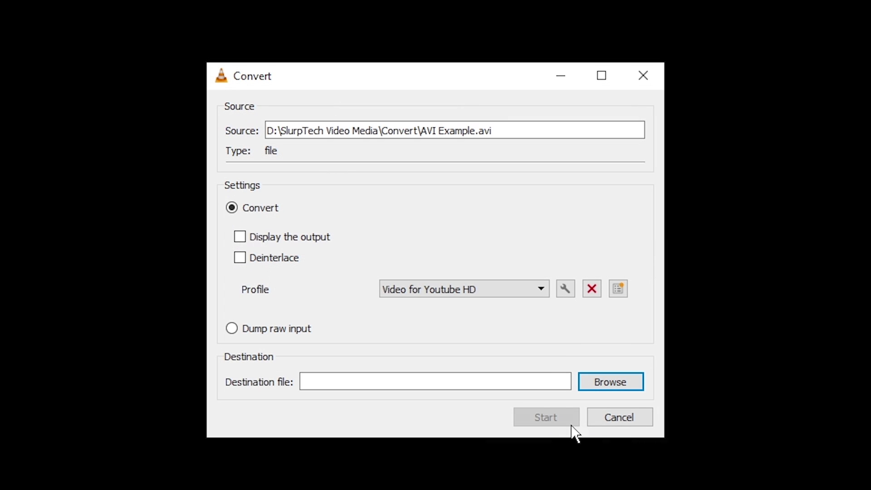
left_click(463, 288)
left_click(405, 410)
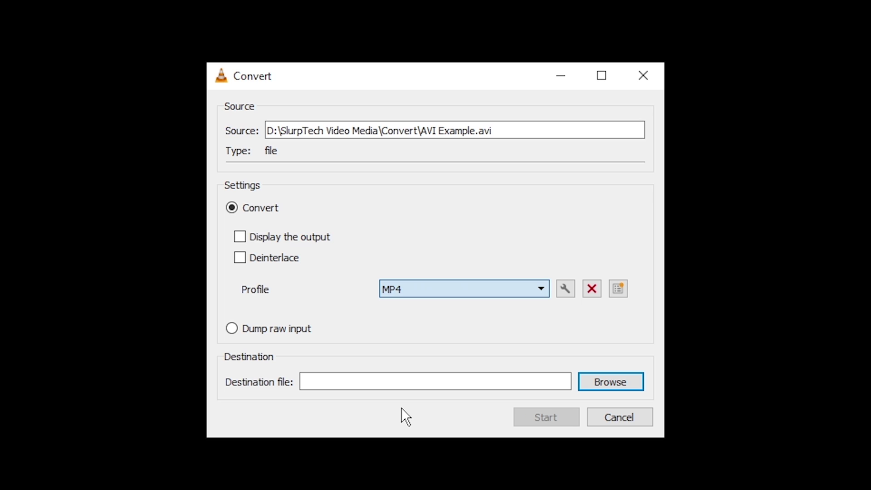
left_click(624, 382)
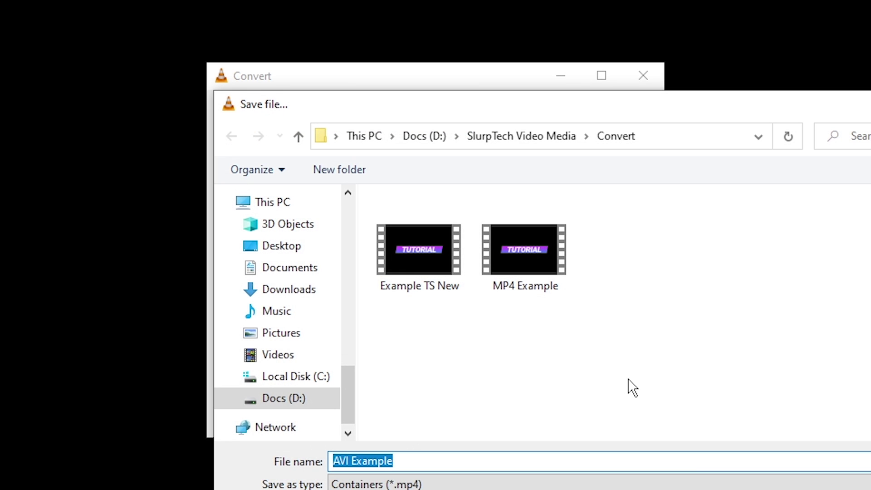
type("New")
key("Return")
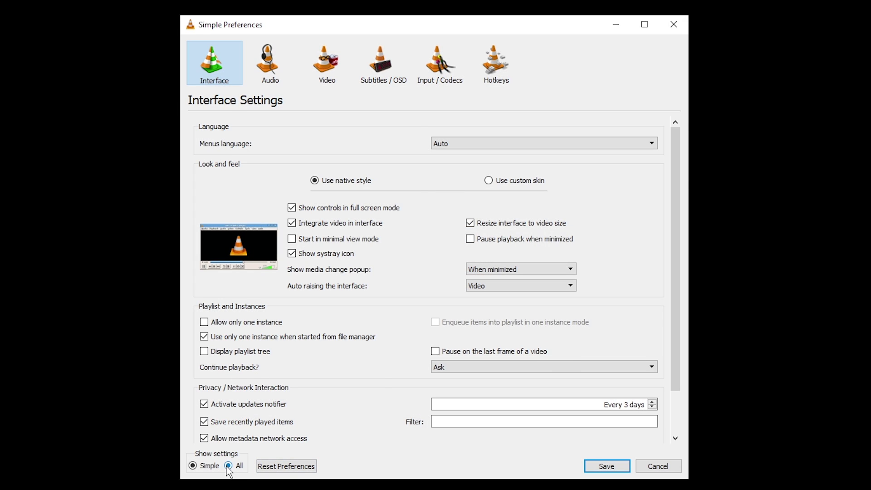
In All settings, set Gaussian Blur std deviation to 30 and enable the Gaussian blur filter.
left_click(228, 466)
scroll(386, 198, "down", 2)
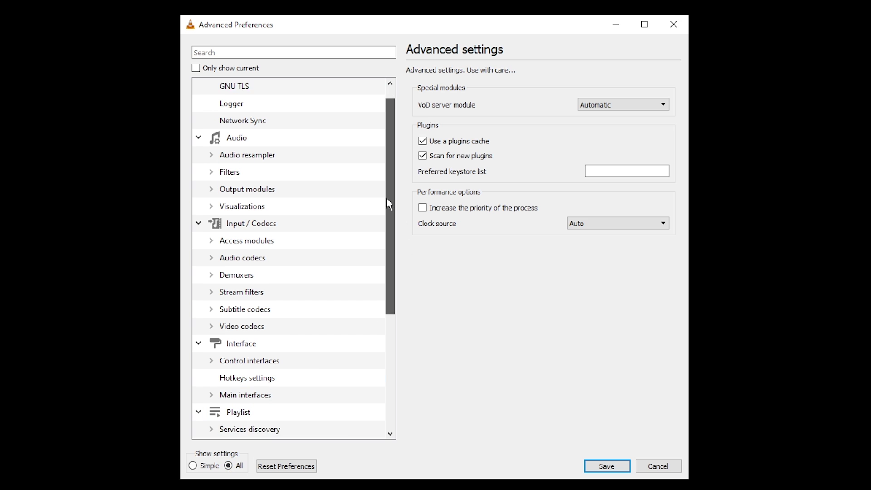
scroll(386, 198, "down", 3)
scroll(369, 286, "down", 1)
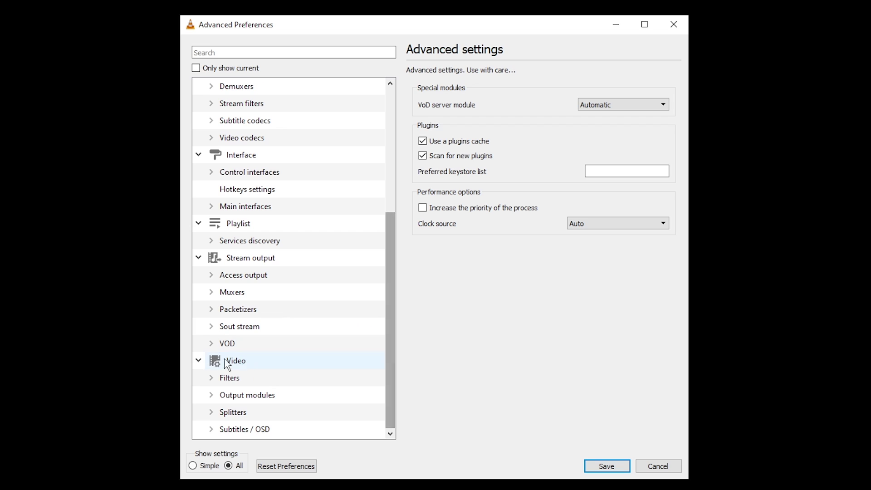
left_click(212, 378)
scroll(288, 381, "down", 4)
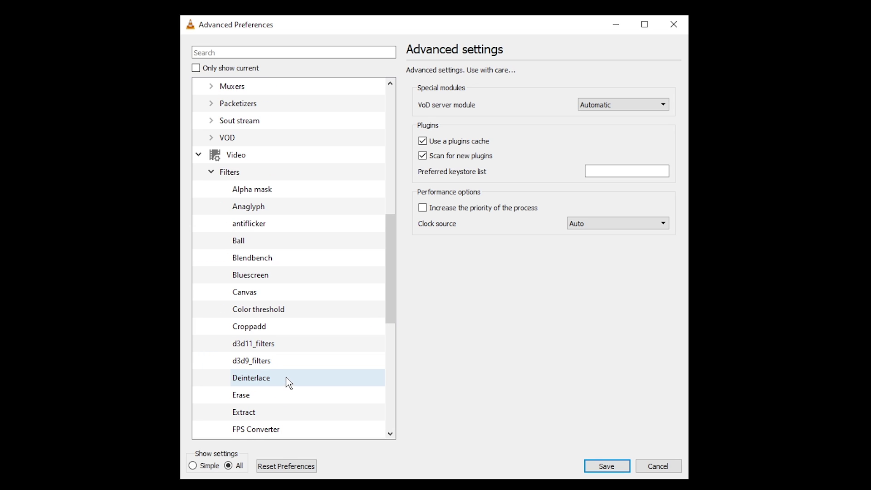
scroll(286, 364, "down", 1)
scroll(274, 238, "down", 1)
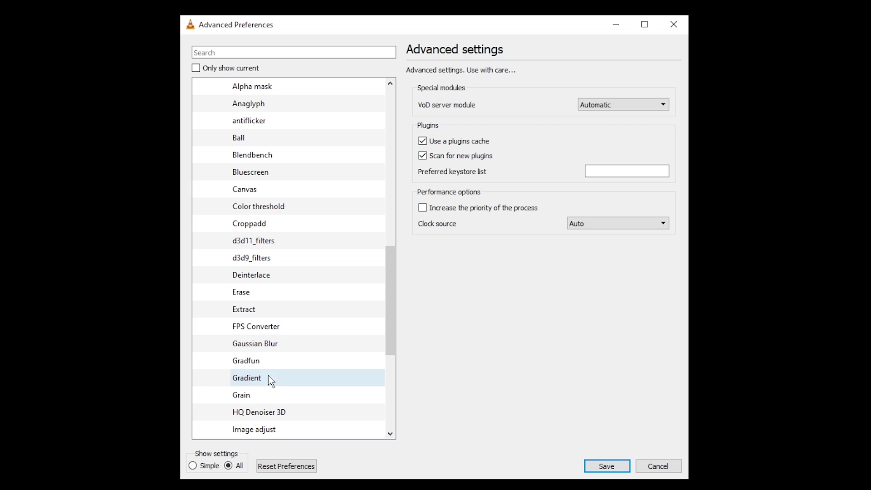
left_click(288, 344)
left_click_drag(646, 91, 679, 94)
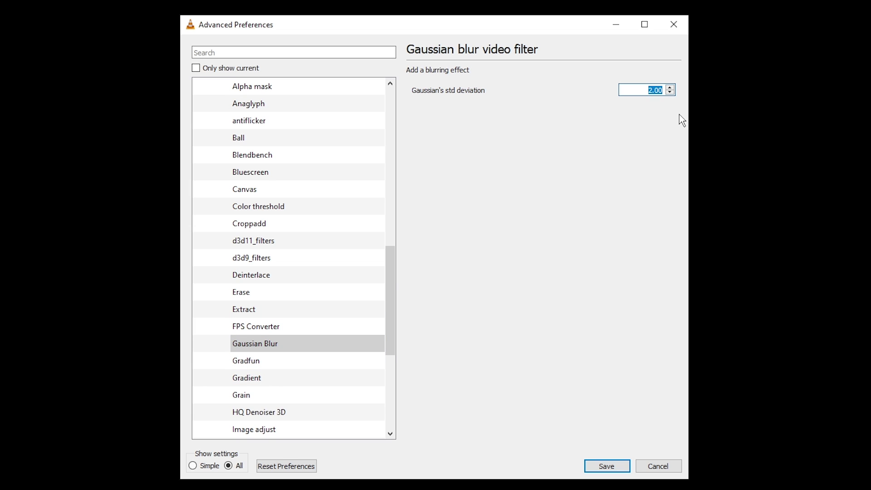
type("30")
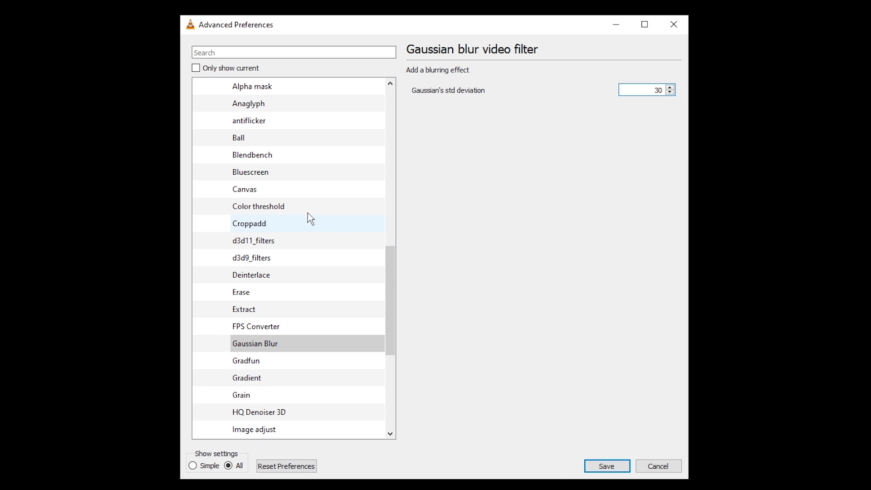
scroll(310, 224, "up", 4)
left_click(256, 281)
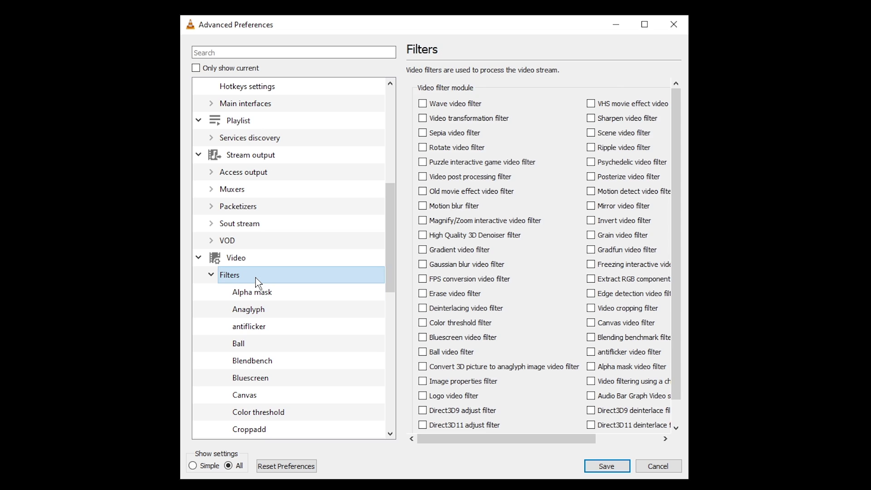
left_click(423, 265)
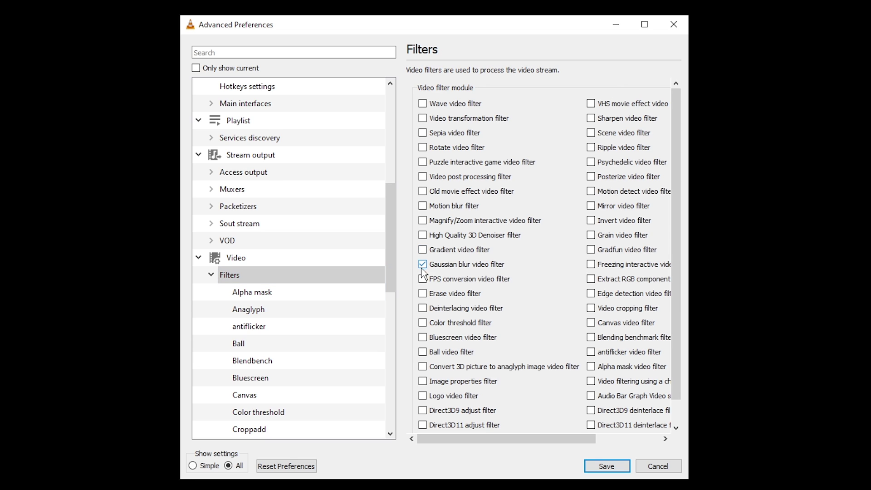
Save the preferences and return to the convert settings for AVI Example.
left_click(605, 466)
left_click(12, 15)
left_click(28, 120)
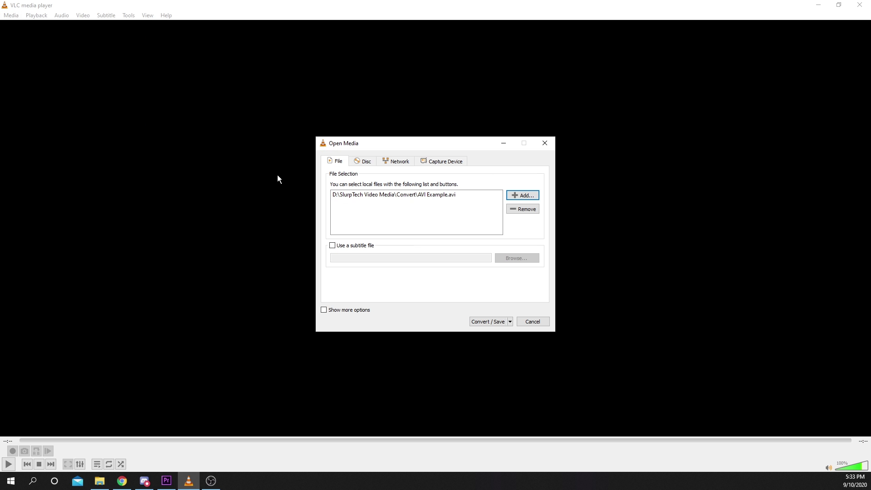
left_click(479, 320)
Start a new profile with MP4/MOV, H-264 video and the Gaussian blur filter.
left_click(529, 253)
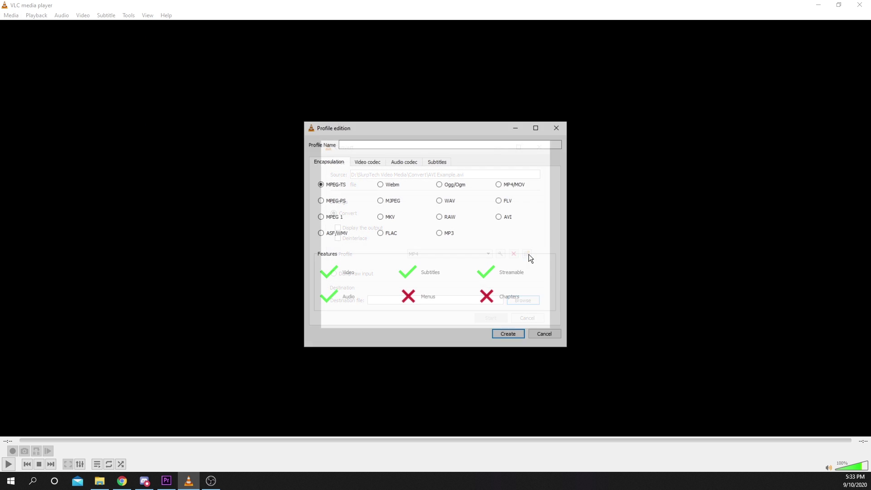
left_click(506, 185)
left_click(366, 161)
left_click(315, 173)
left_click(397, 209)
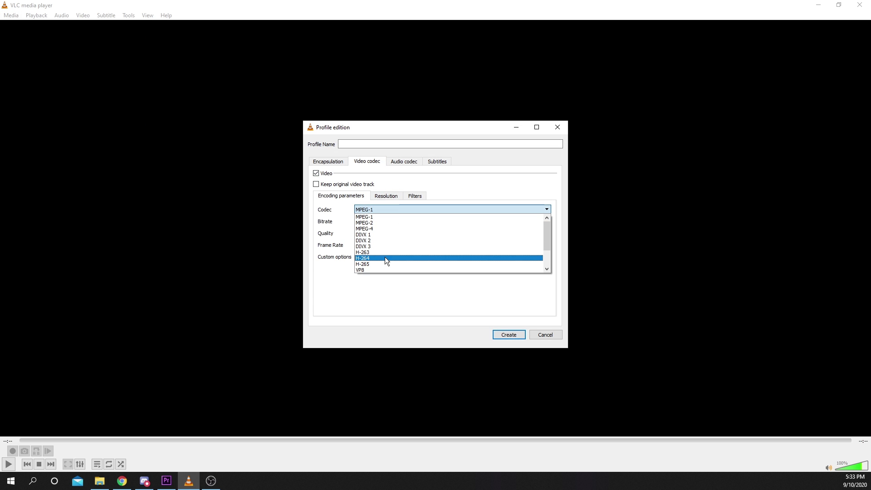
left_click(384, 257)
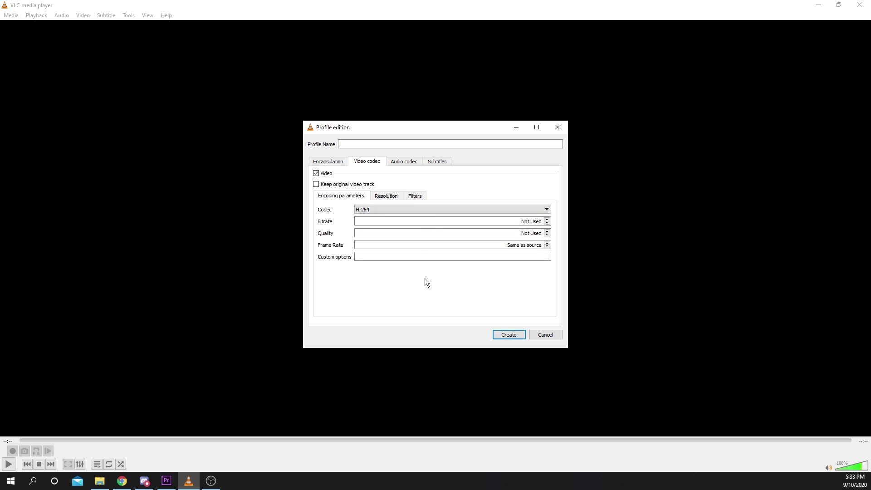
left_click(413, 196)
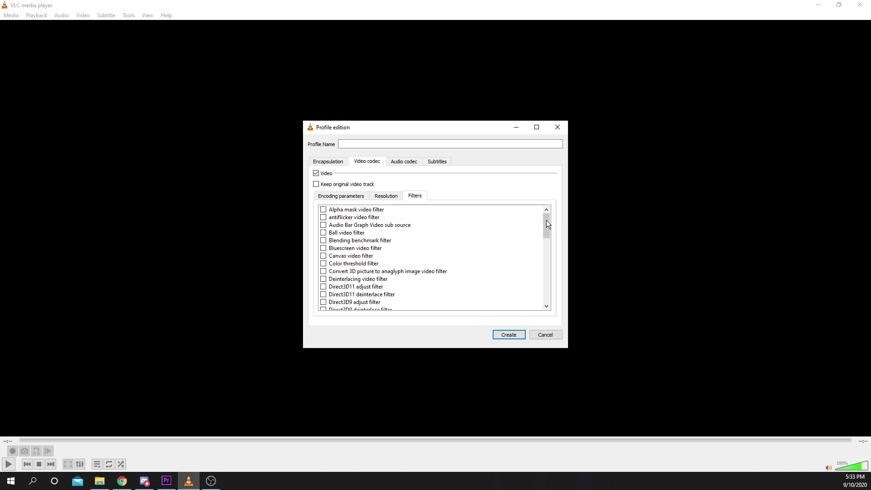
left_click_drag(548, 219, 544, 243)
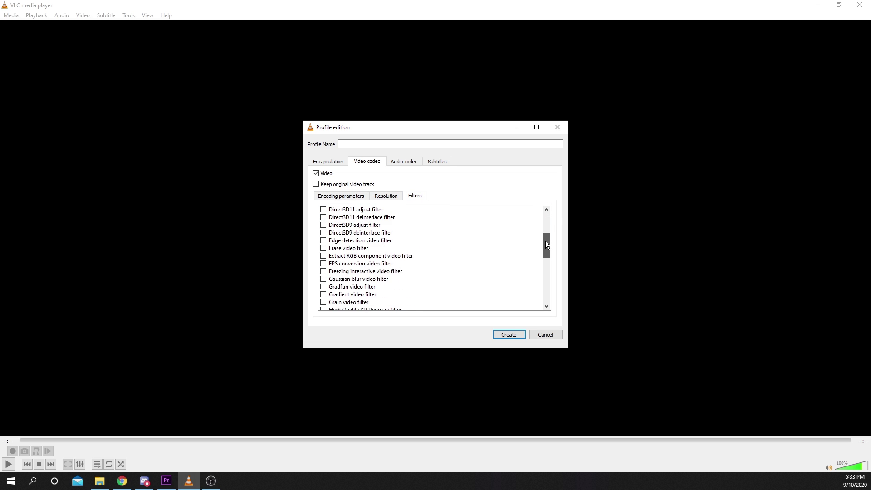
left_click(323, 271)
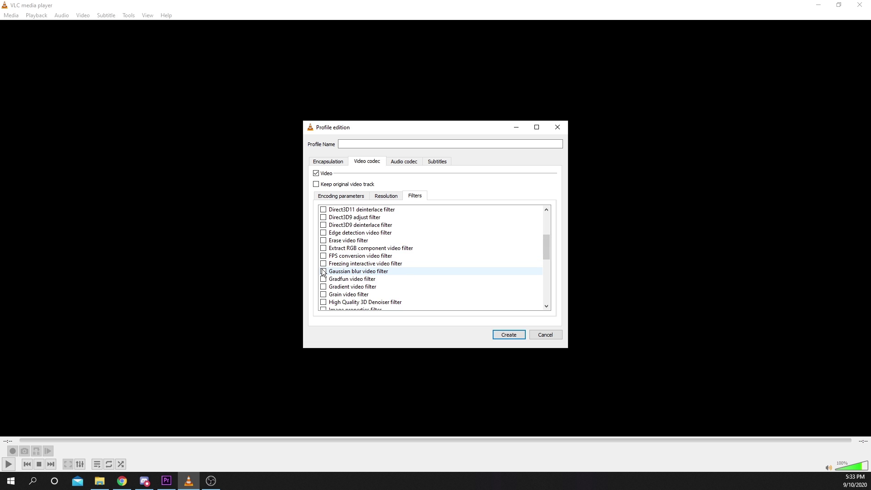
Keep the original audio track and create the Blur profile.
left_click(404, 161)
left_click(315, 172)
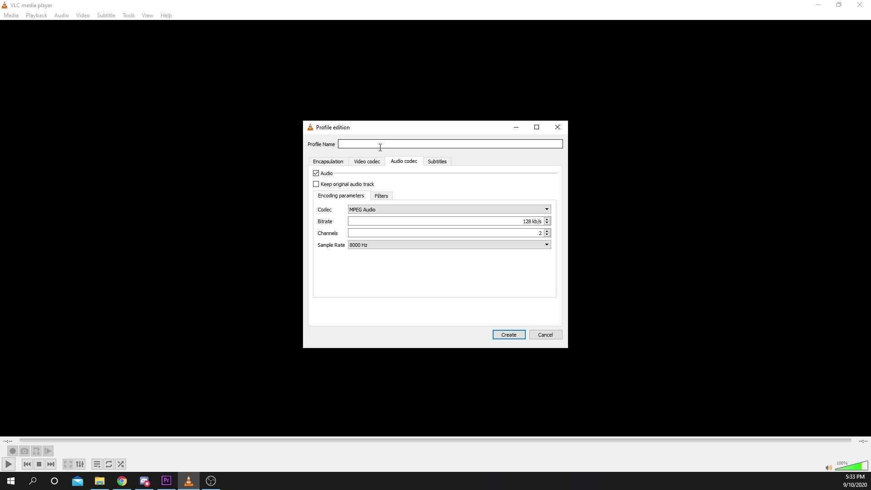
left_click(315, 185)
left_click(509, 334)
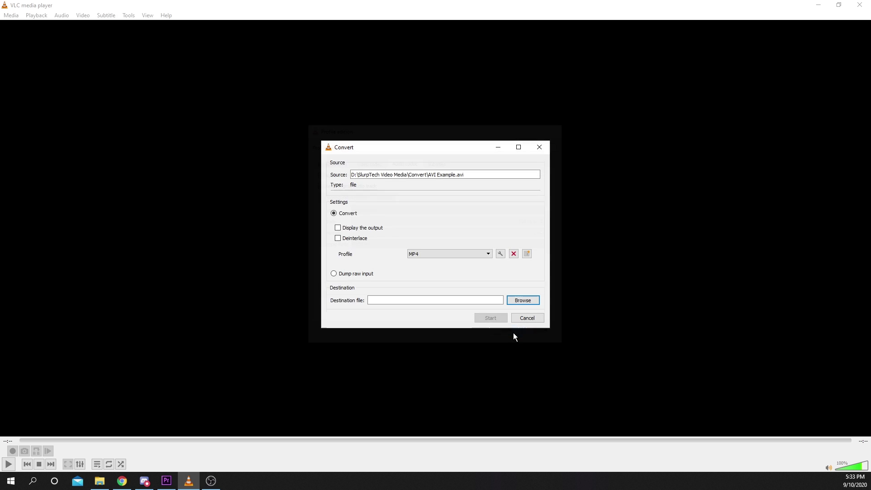
Select the Blur profile, set the output file, and start converting.
left_click(476, 254)
left_click(437, 314)
left_click(518, 302)
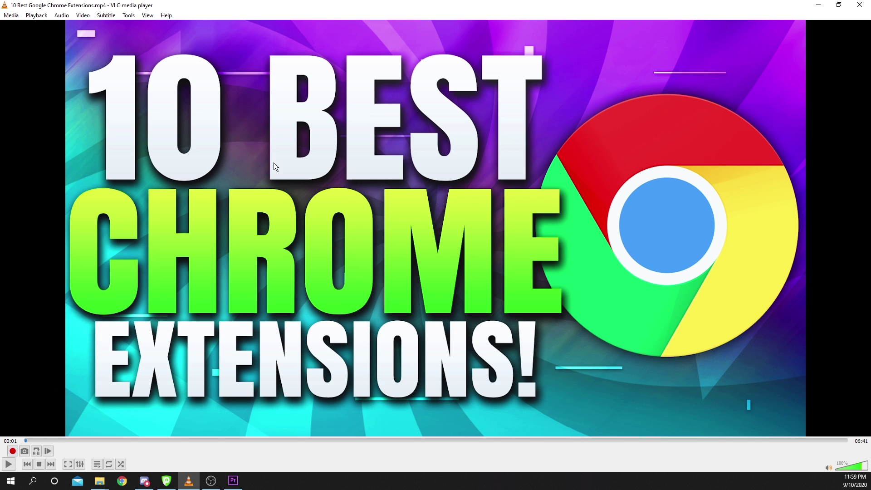
In the VLsub extension, search by name for 'Avengers' and download the first result.
left_click(146, 16)
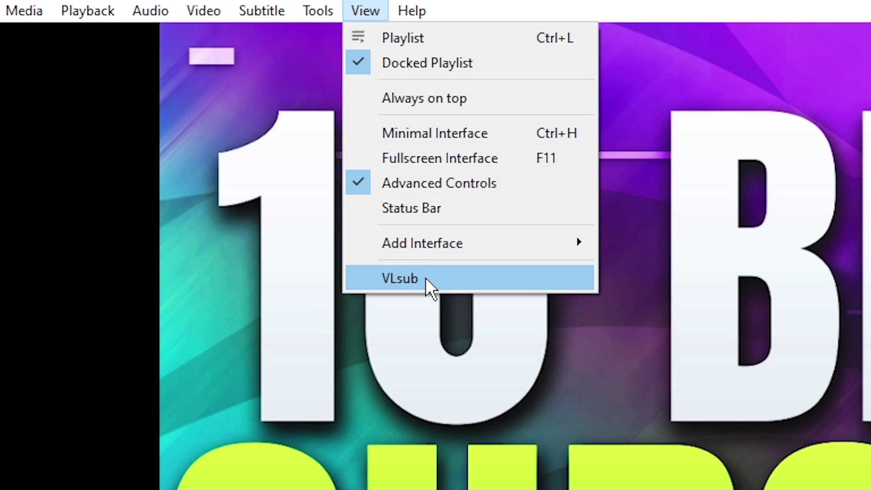
left_click(425, 278)
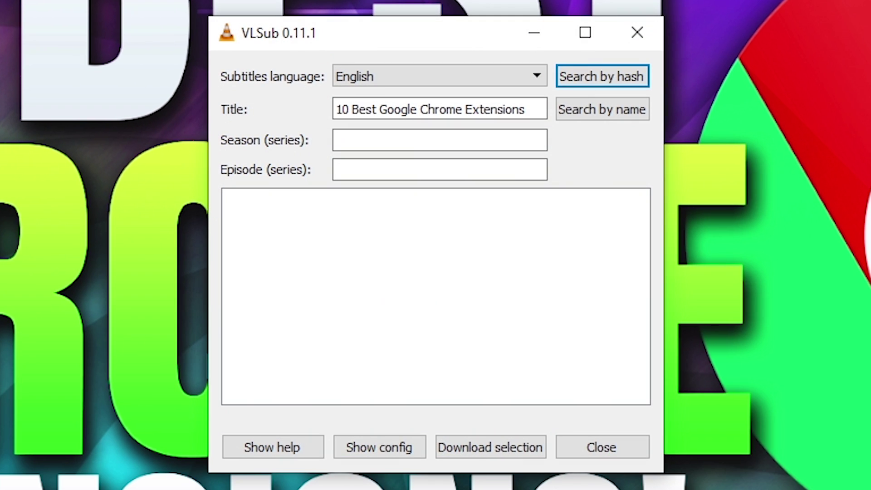
triple_click(432, 109)
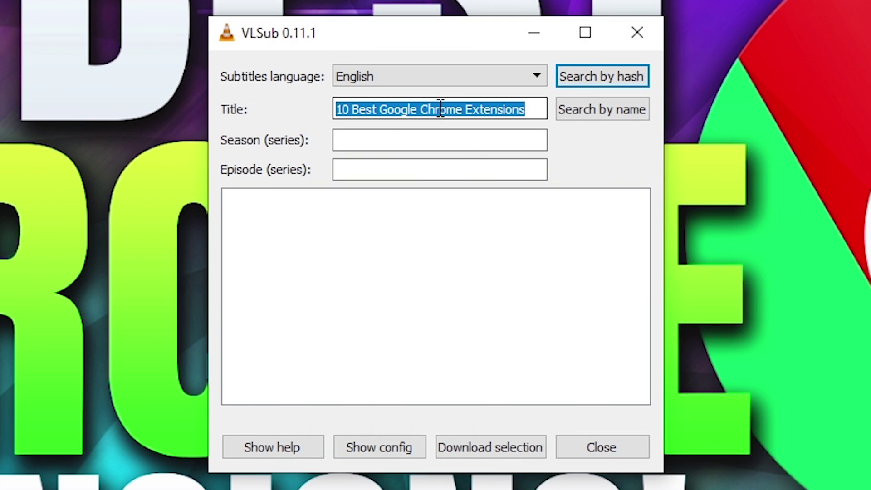
type("Avengers")
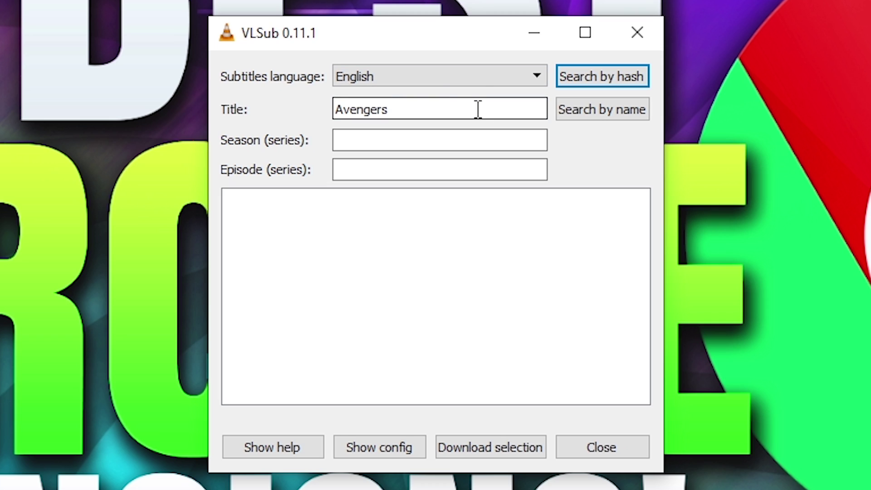
left_click(587, 112)
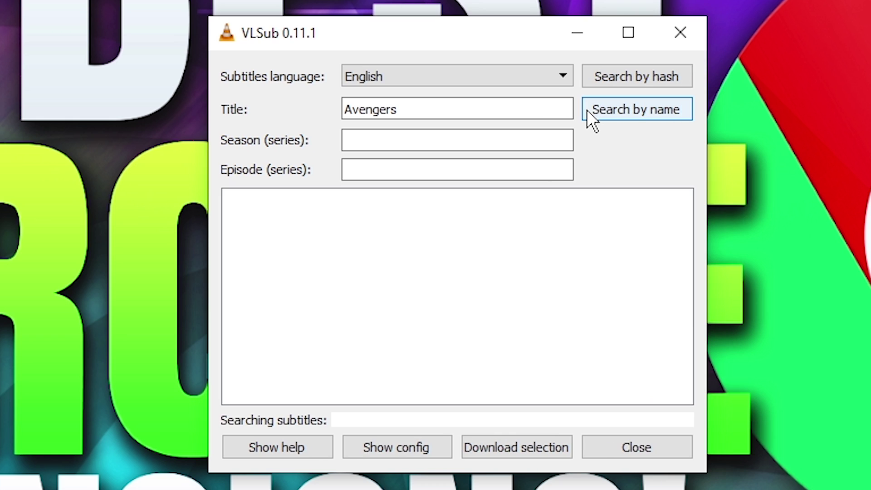
left_click(536, 198)
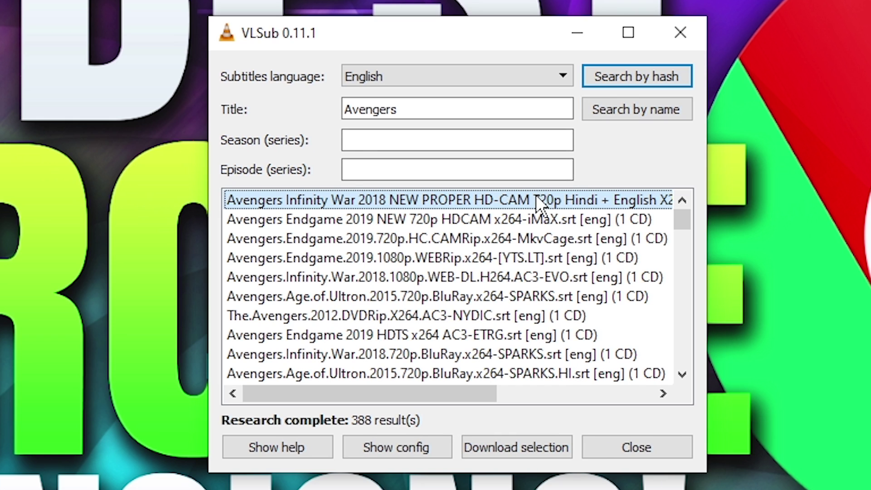
left_click(485, 449)
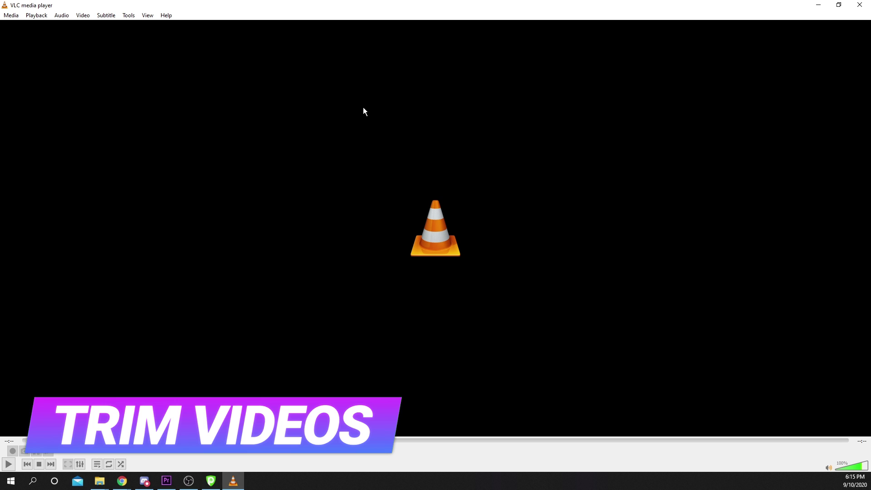
Add AVI Example as the source file for conversion.
left_click(11, 15)
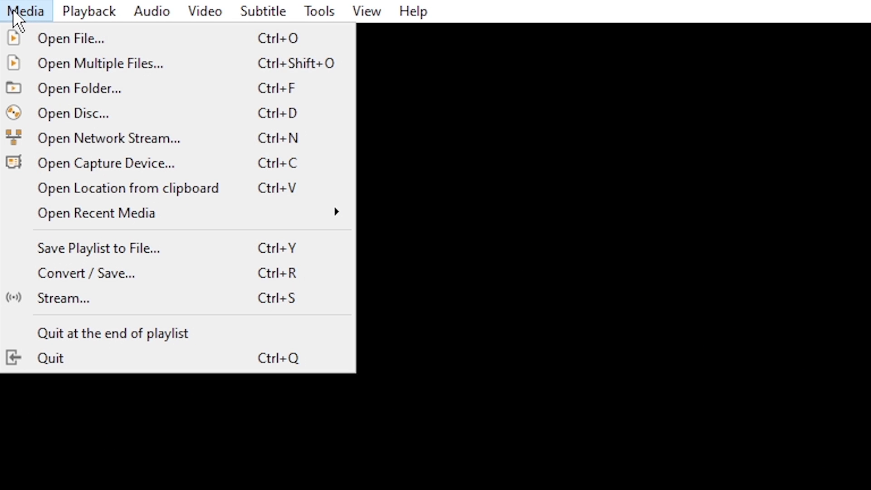
left_click(62, 274)
left_click(557, 121)
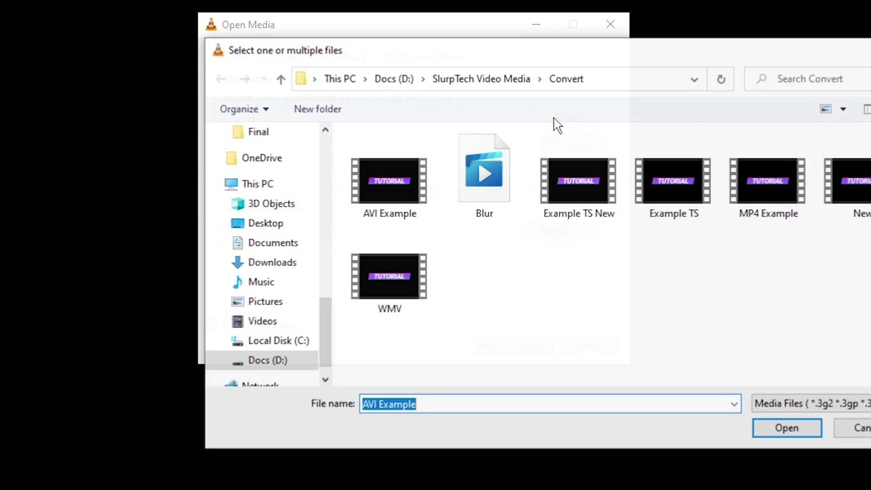
left_click(414, 179)
left_click(765, 425)
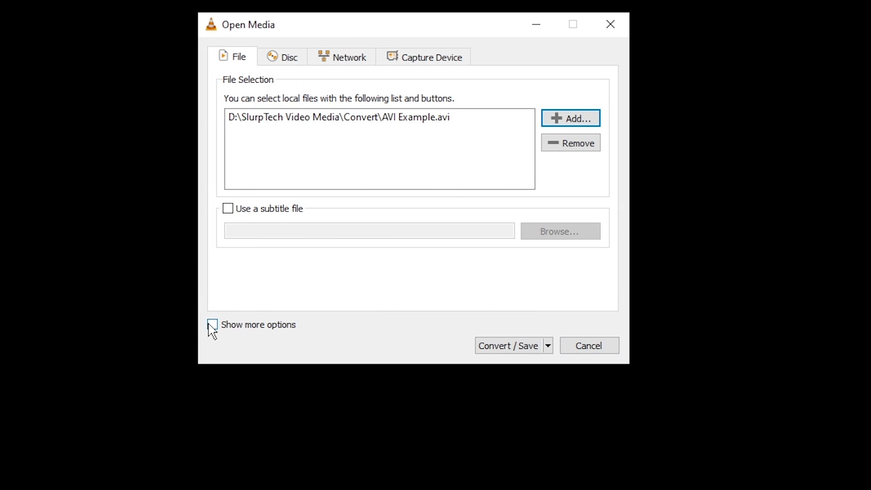
Set the clip's stop time to 2 seconds and continue to the conversion settings.
left_click(212, 325)
left_click(565, 368)
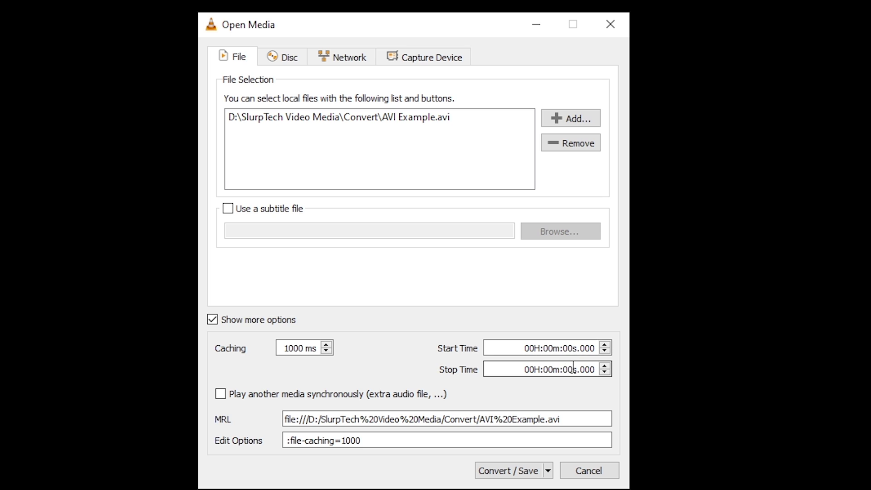
type("2")
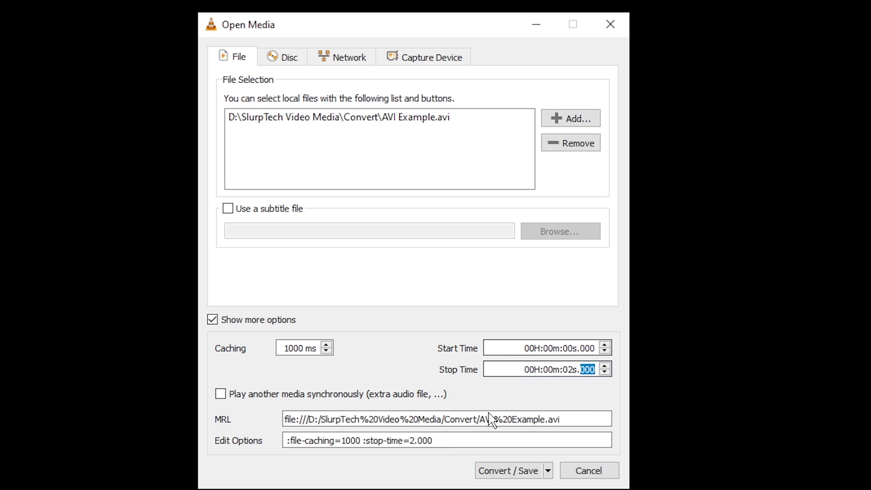
left_click(504, 473)
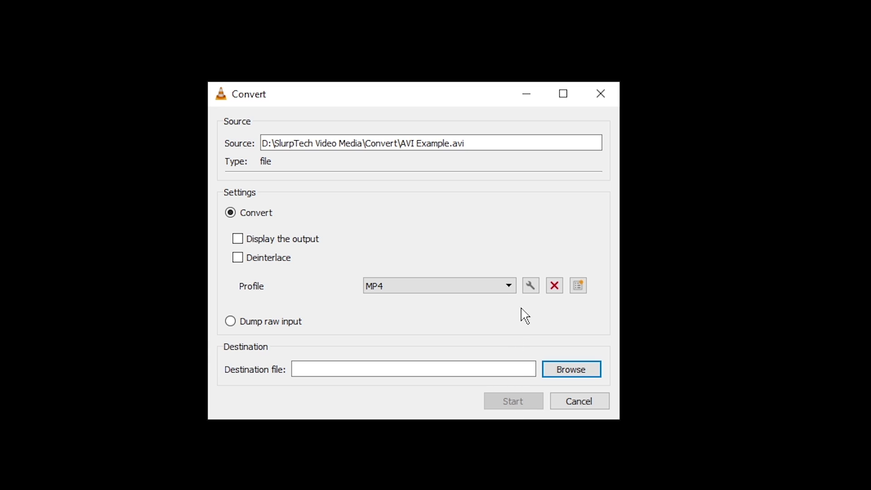
Edit the MP4 profile's video codec bitrate and quality settings.
left_click(531, 286)
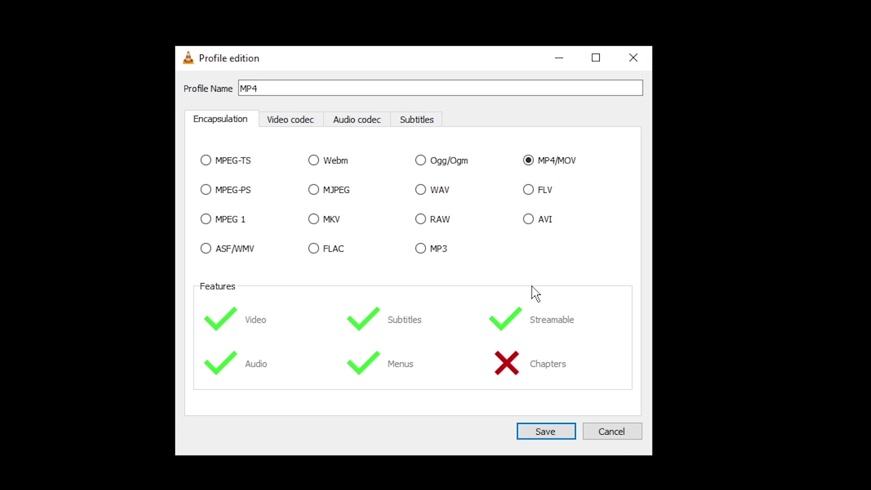
left_click(308, 130)
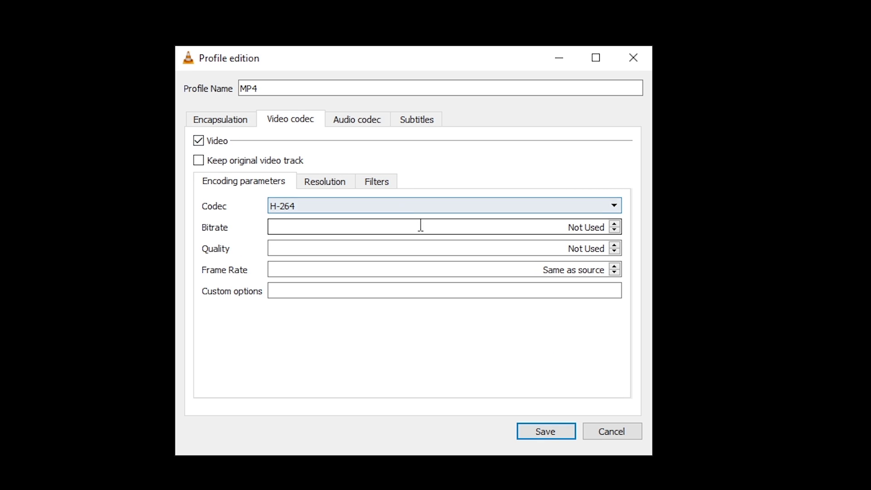
left_click(547, 230)
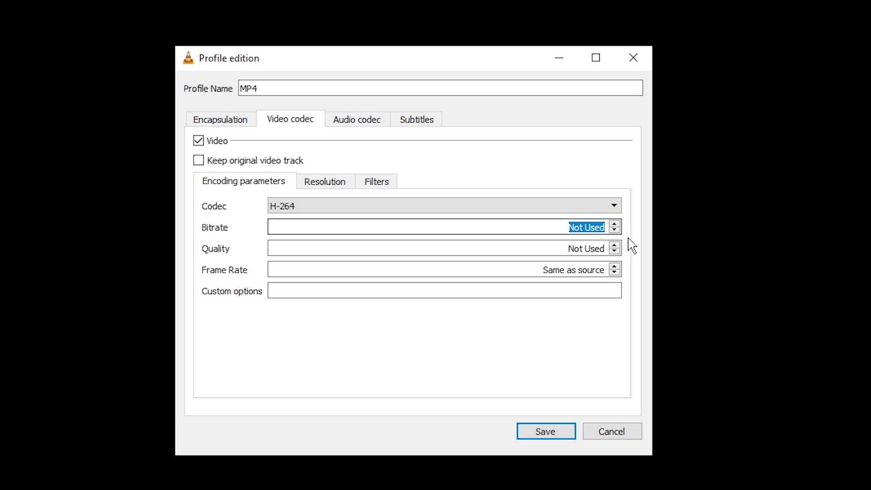
left_click(554, 248)
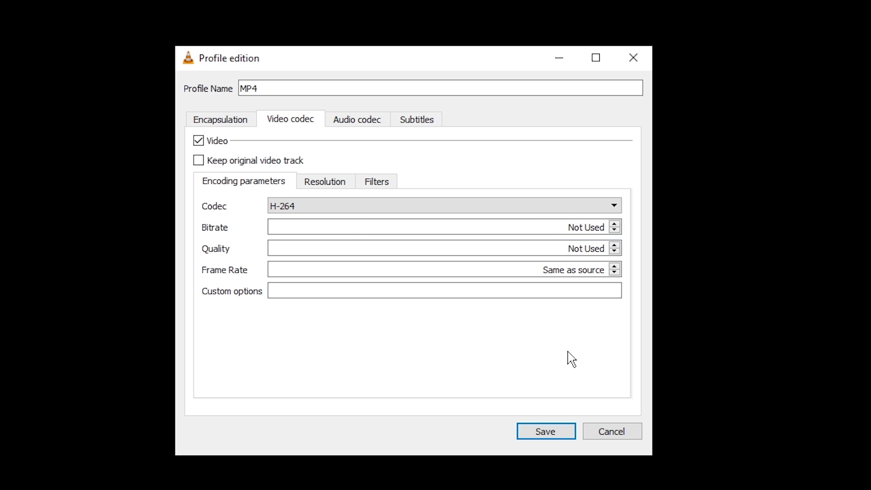
Save the profile edits and set the destination file to Trimmed.mp4.
left_click(541, 433)
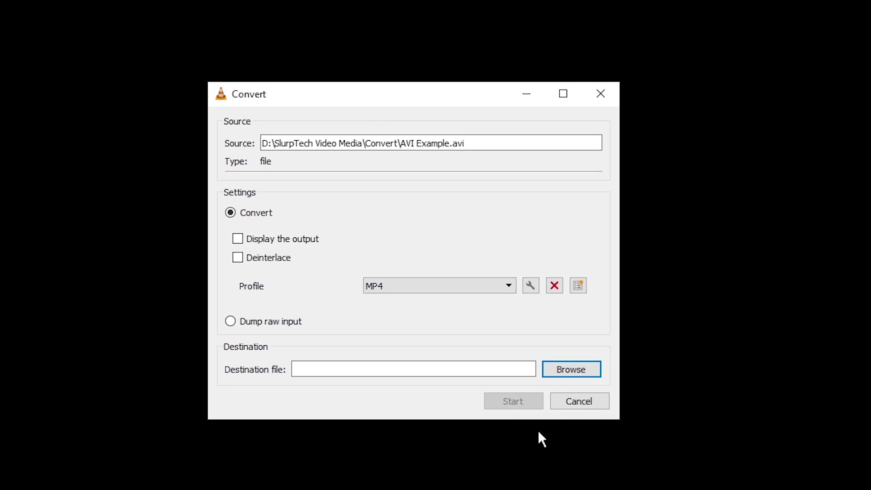
left_click(570, 374)
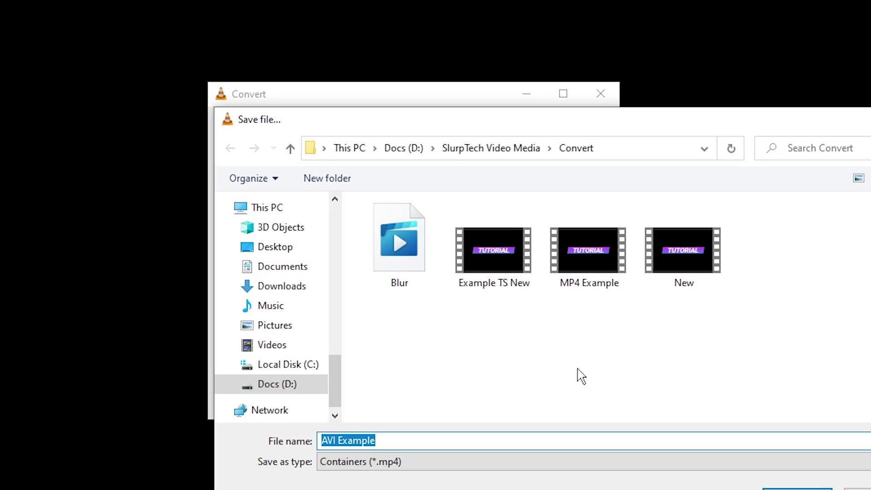
type("Trimmed")
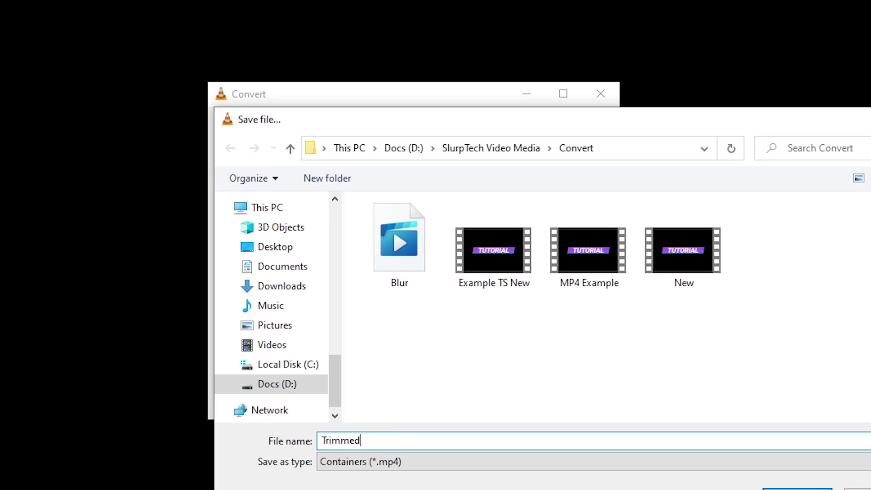
left_click(796, 489)
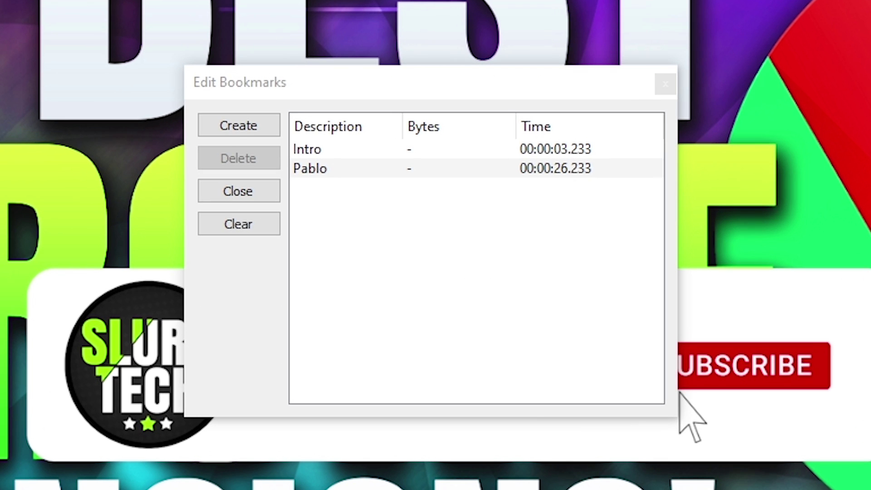
Create a new bookmark at the current position and name it 'Outro'.
left_click(236, 127)
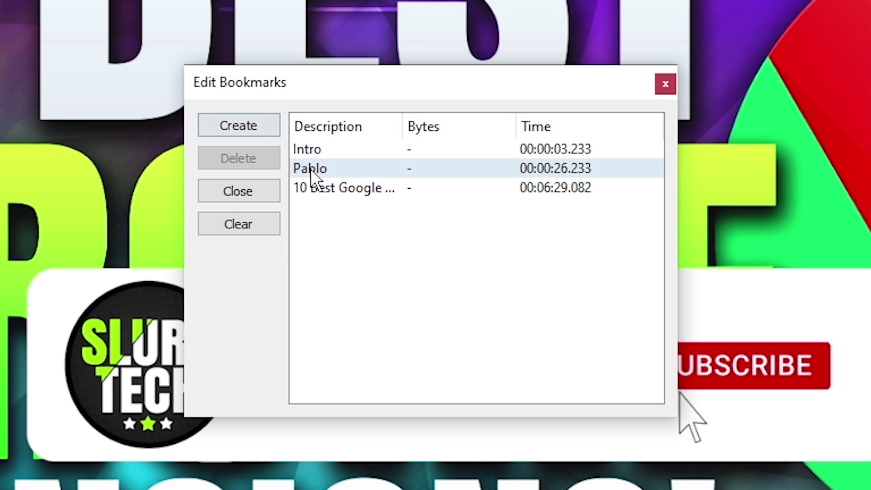
left_click(327, 185)
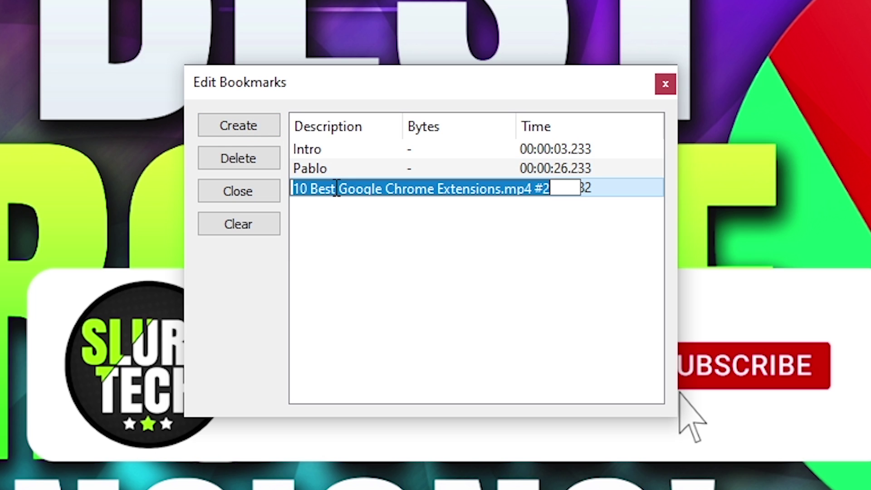
type("Outro")
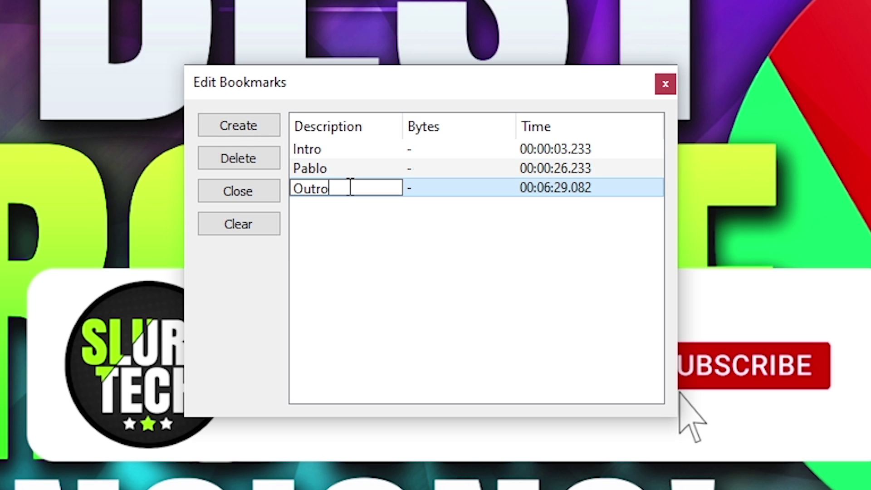
key("Return")
left_click(331, 263)
Close Edit Bookmarks and jump to the Intro bookmark via Custom Bookmarks.
left_click(258, 192)
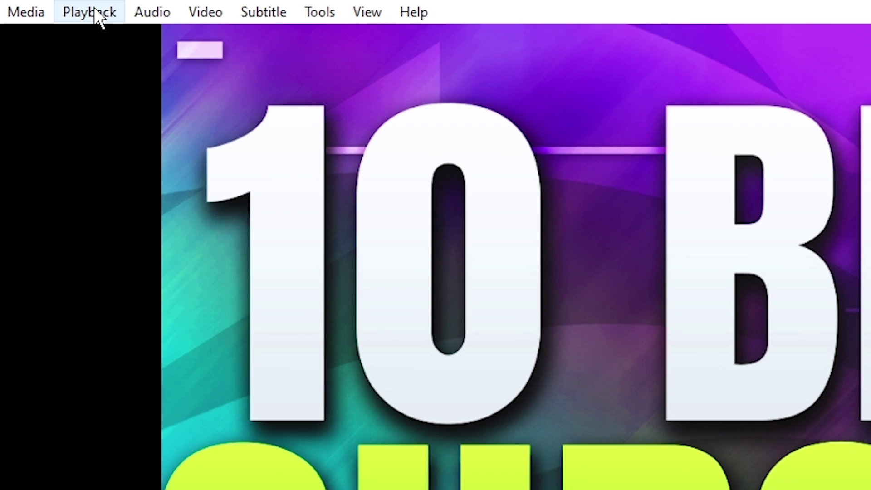
left_click(38, 16)
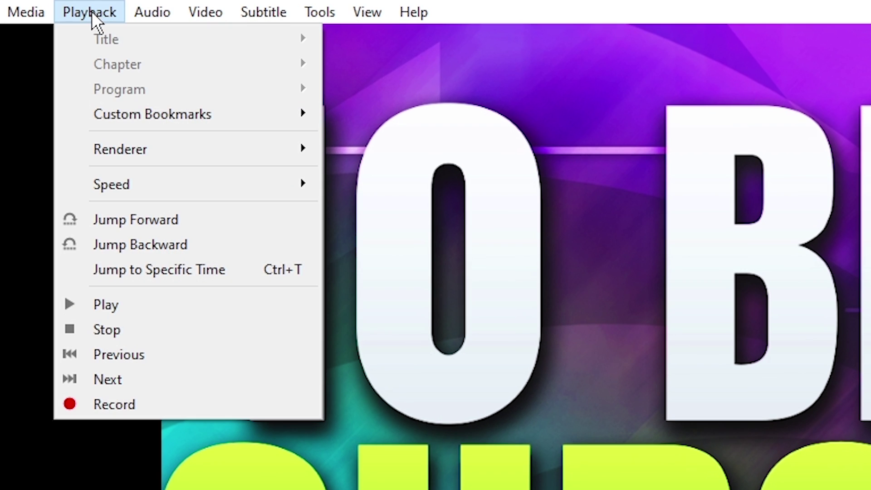
mouse_move(152, 114)
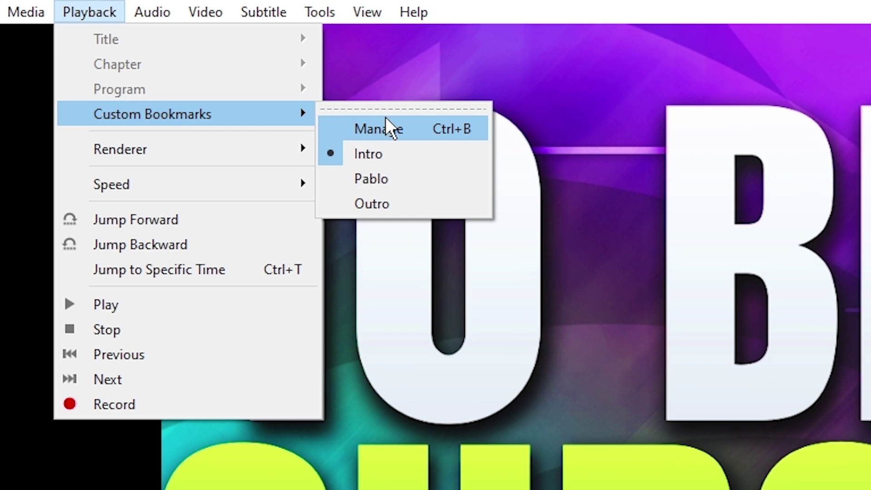
left_click(401, 154)
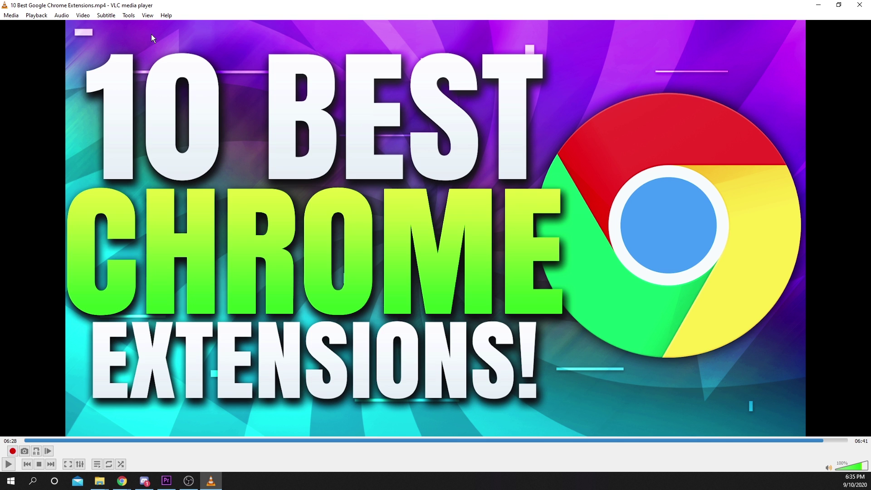
Show the playlist view and save it as the XSPF file 'Chrome' in Convert.
left_click(148, 15)
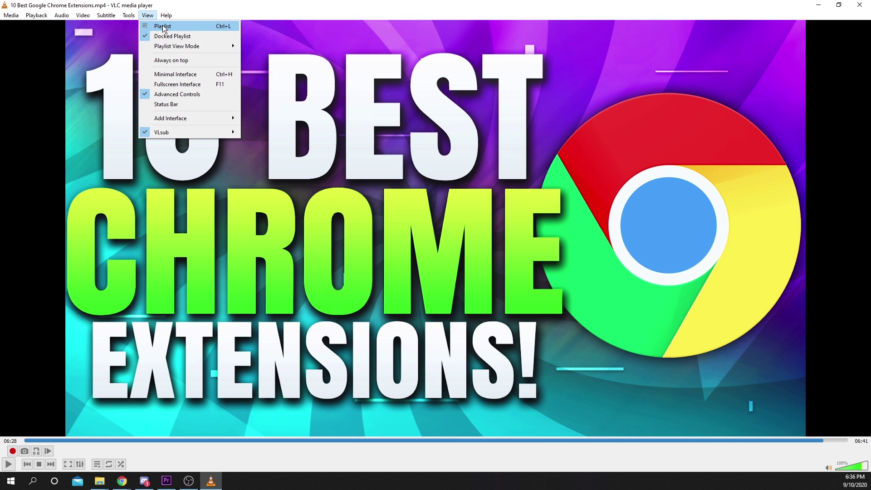
left_click(163, 28)
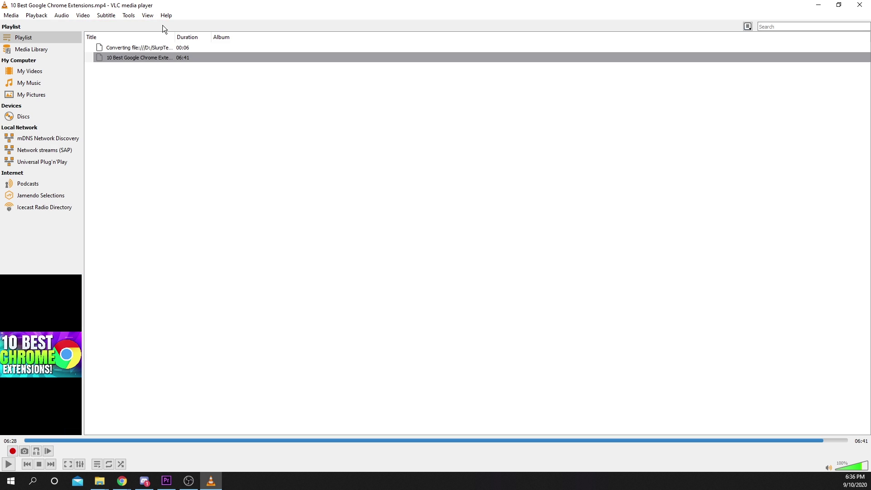
left_click(11, 15)
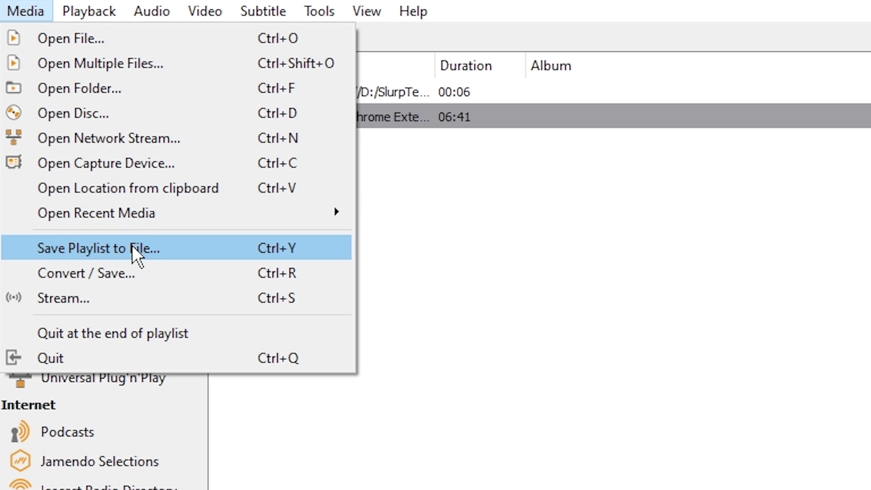
left_click(132, 247)
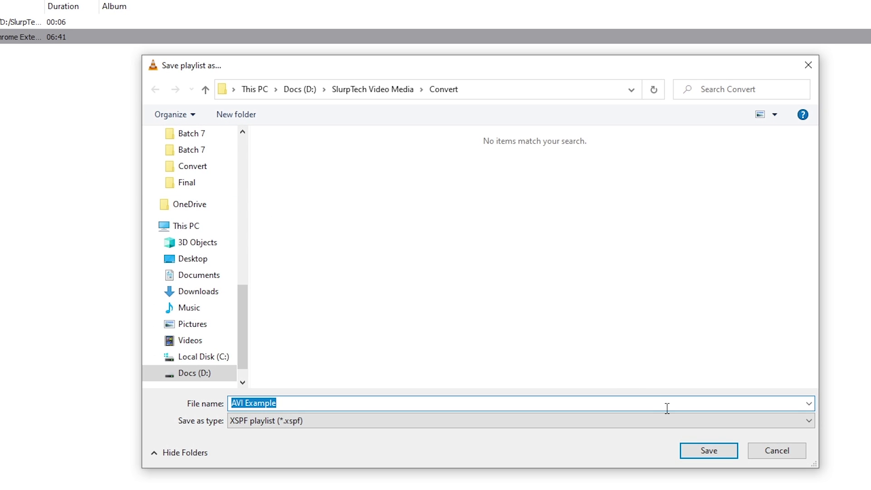
type("Chro")
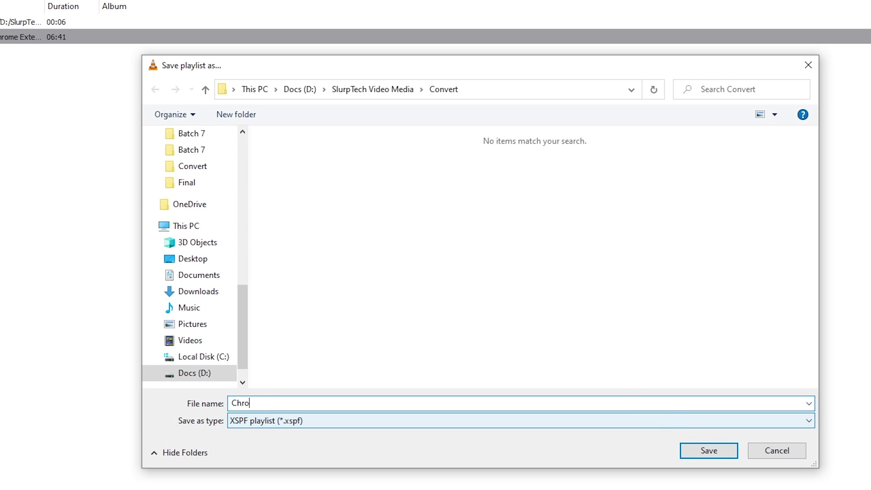
type("me")
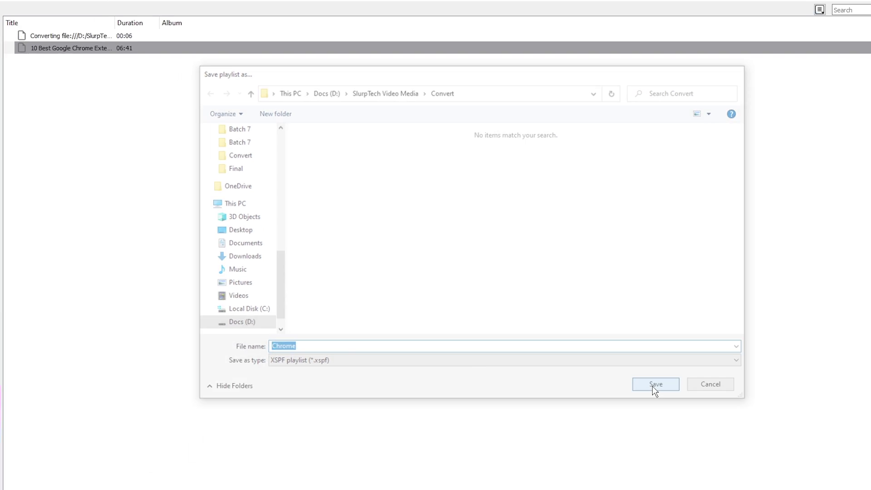
left_click(700, 450)
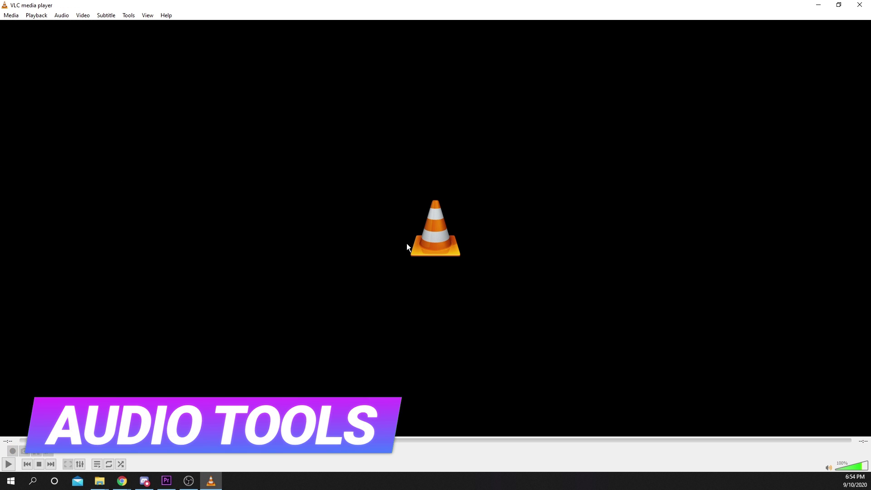
Reopen Effects and Filters from the Tools menu and switch on the audio equalizer.
left_click(79, 465)
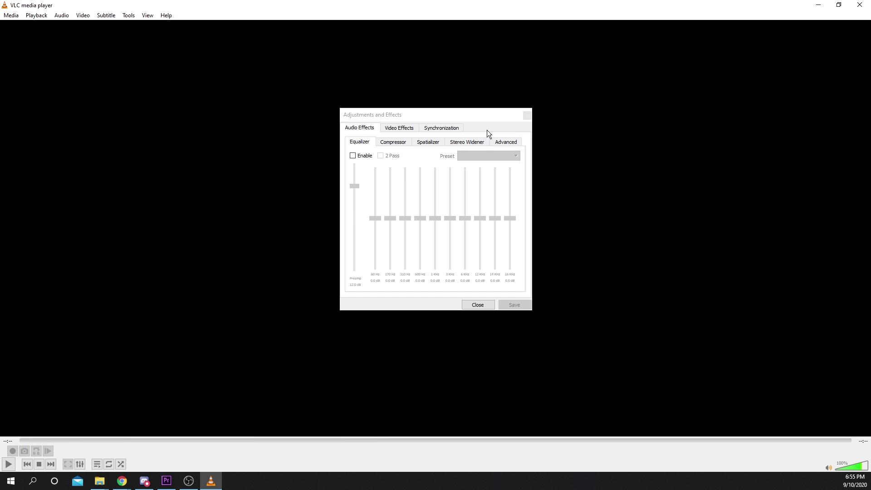
left_click(528, 117)
left_click(130, 18)
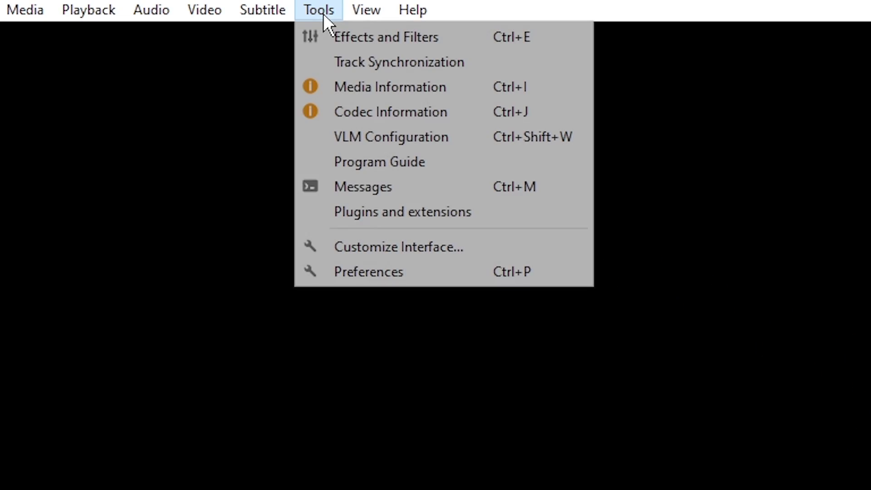
left_click(138, 27)
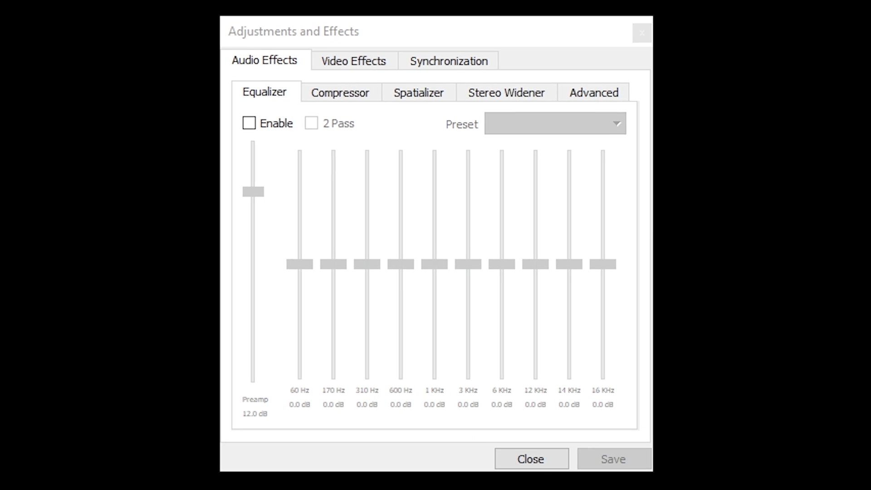
left_click(249, 124)
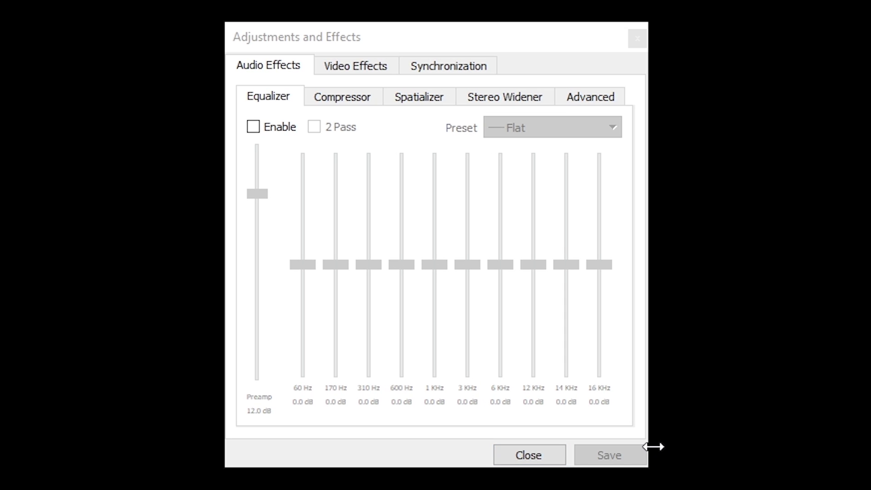
Enable Image adjust under Video Effects and nudge Brightness up slightly.
left_click(355, 66)
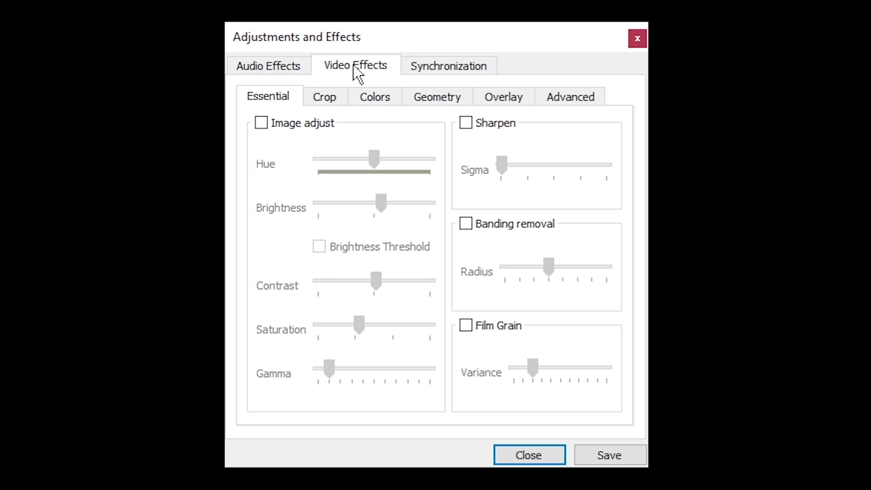
left_click(260, 124)
left_click_drag(388, 202, 387, 203)
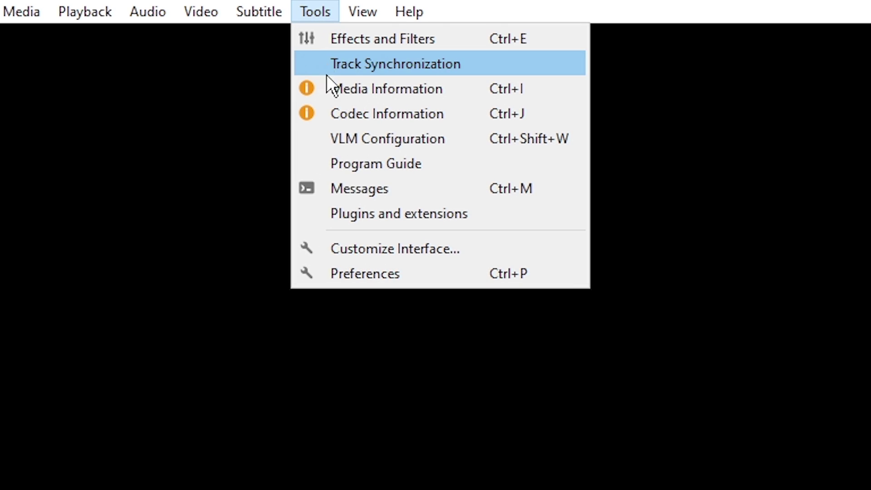
left_click(397, 252)
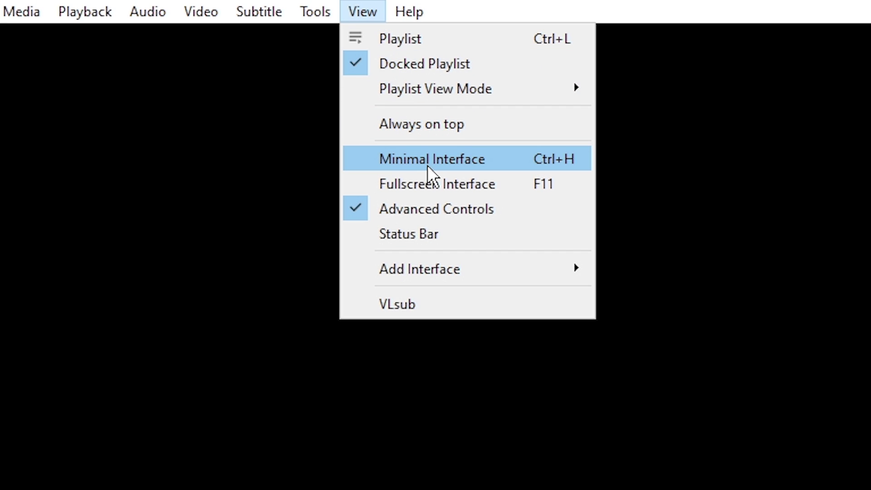
left_click(427, 165)
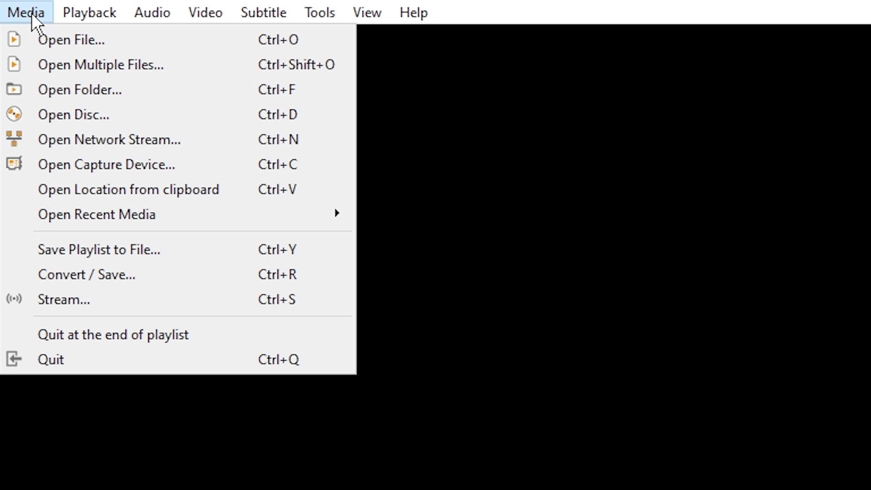
Paste the youtu.be link as a network stream address and play it.
left_click(98, 140)
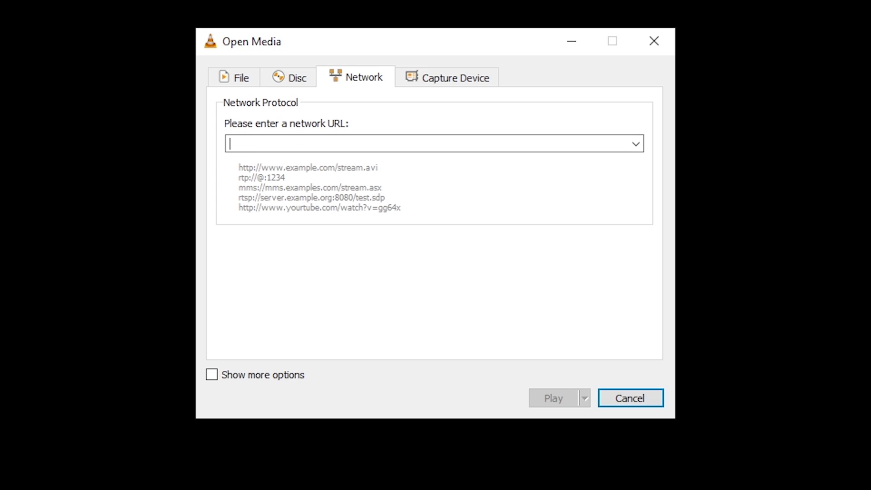
type("https://youtu.be/-EuQigJrhQQ")
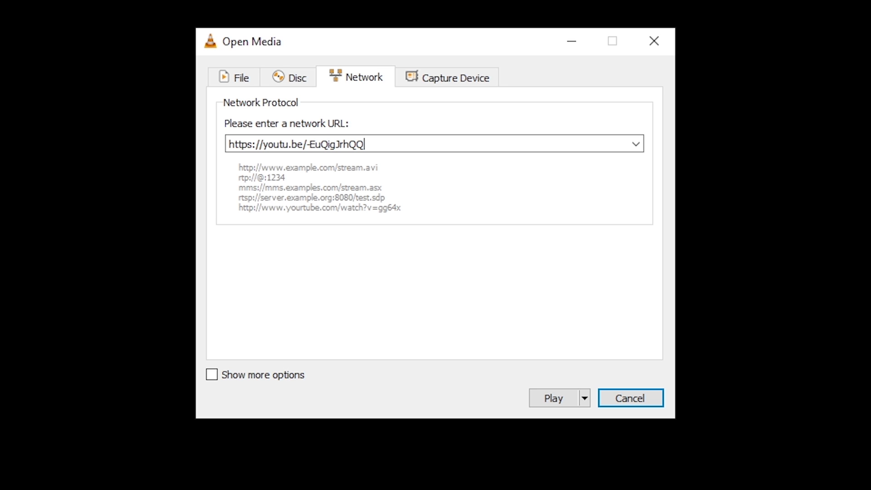
left_click(585, 397)
left_click(585, 398)
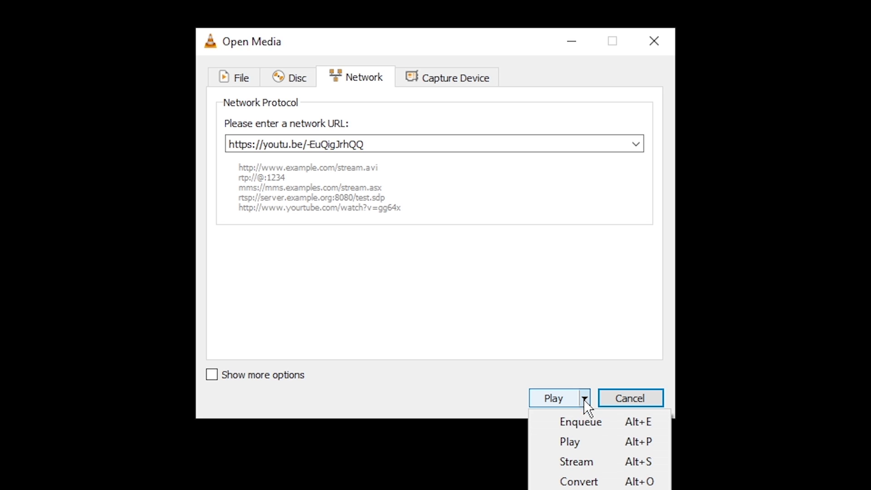
left_click(559, 443)
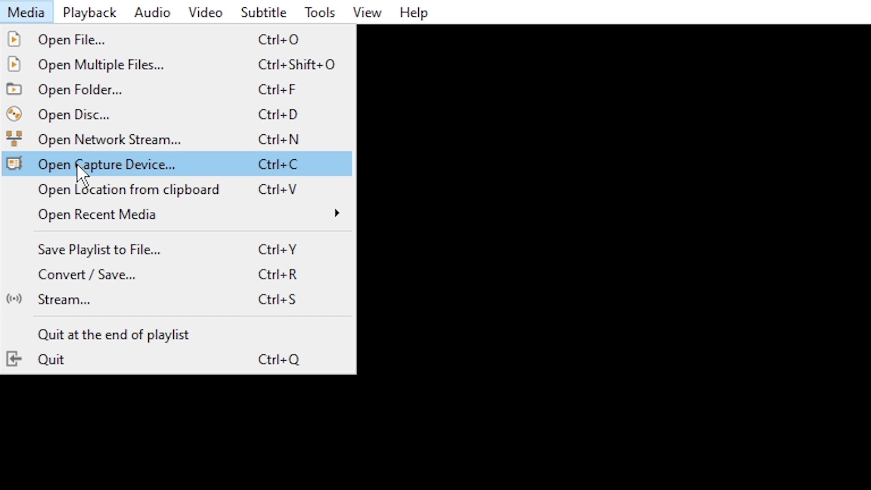
Configure a Desktop capture at 60 f/s and send it to Convert.
left_click(133, 164)
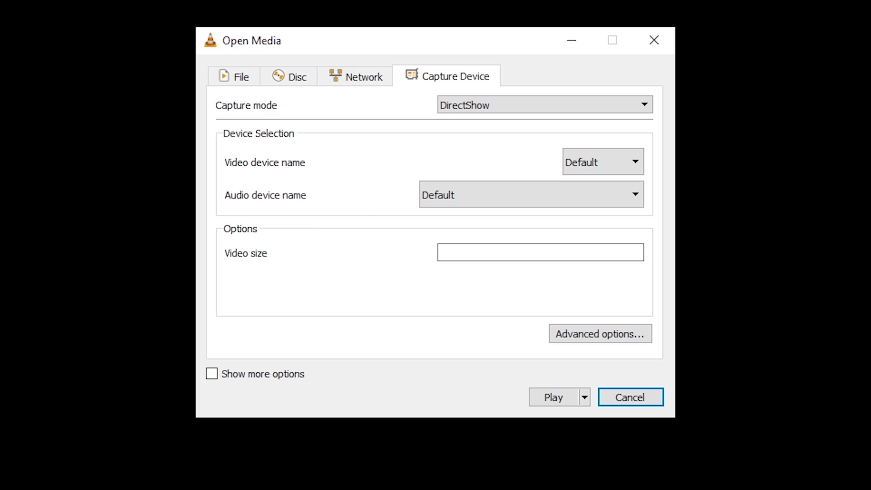
left_click(513, 109)
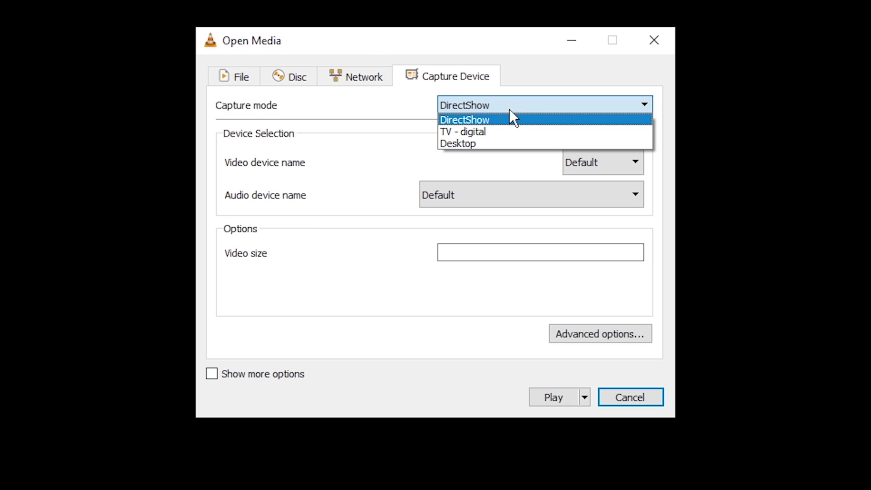
left_click(492, 144)
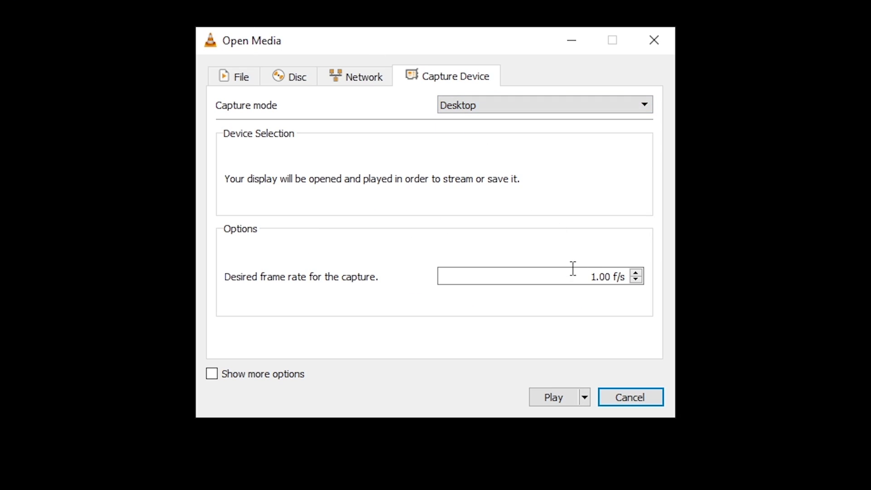
left_click_drag(578, 276, 623, 278)
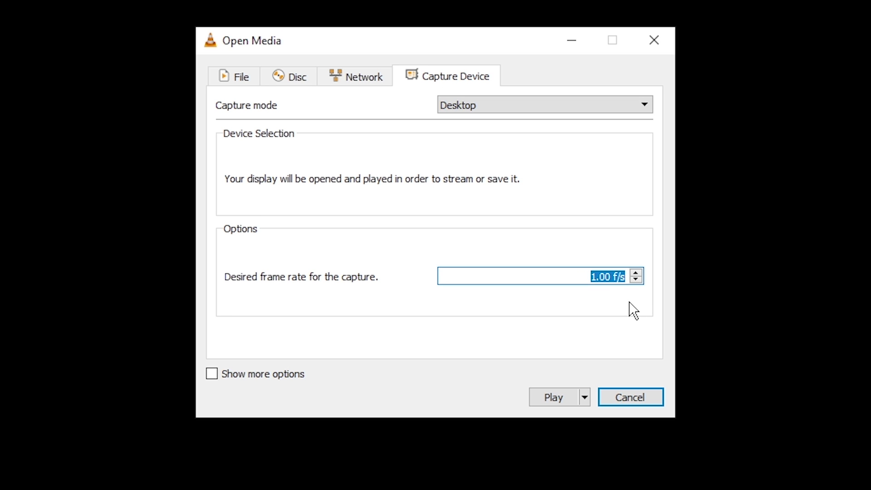
type("60")
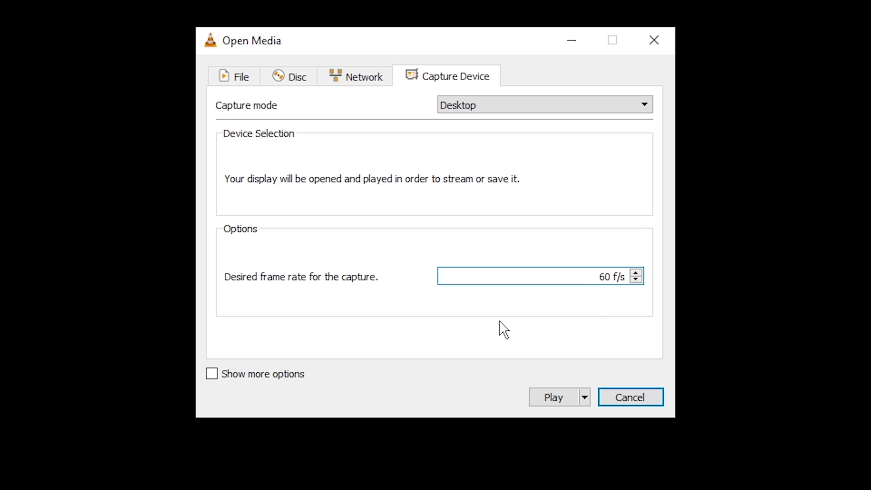
left_click(584, 397)
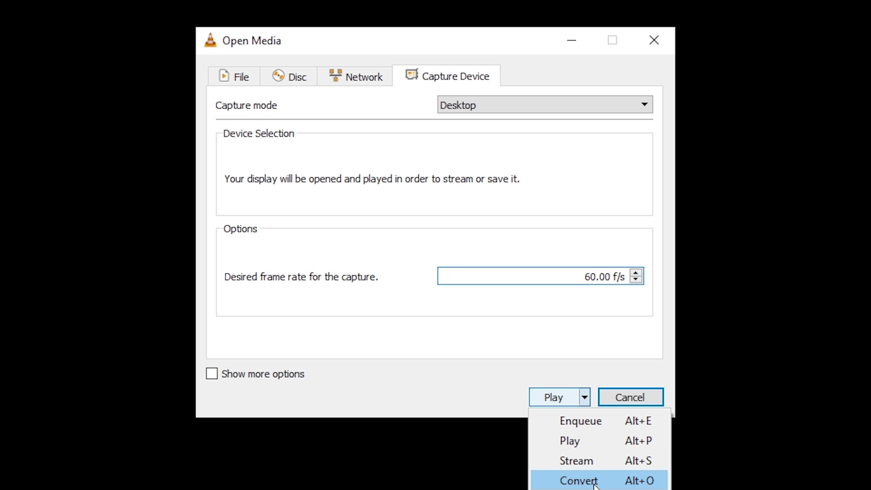
left_click(579, 481)
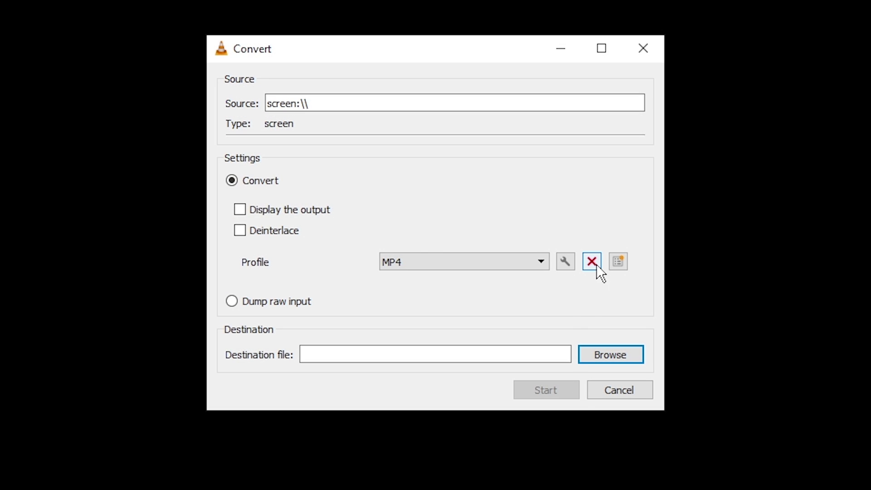
Edit the MP4 profile to keep the original audio track, then save it.
left_click(567, 260)
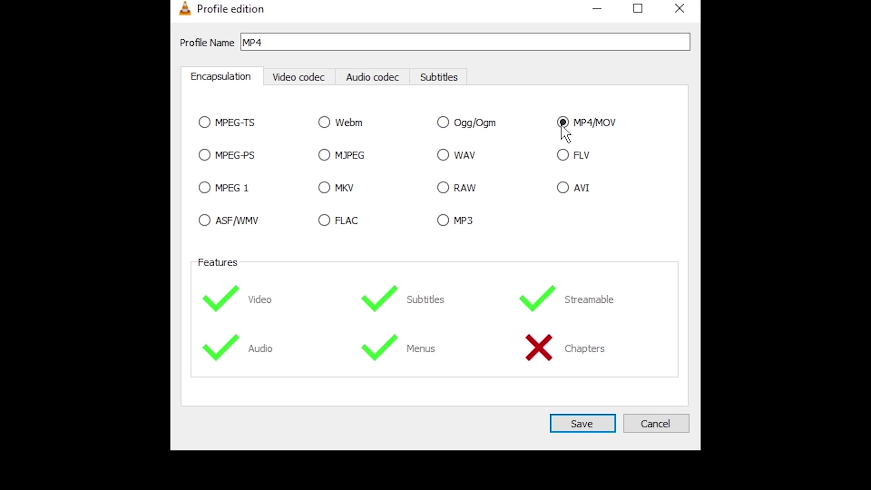
left_click(374, 85)
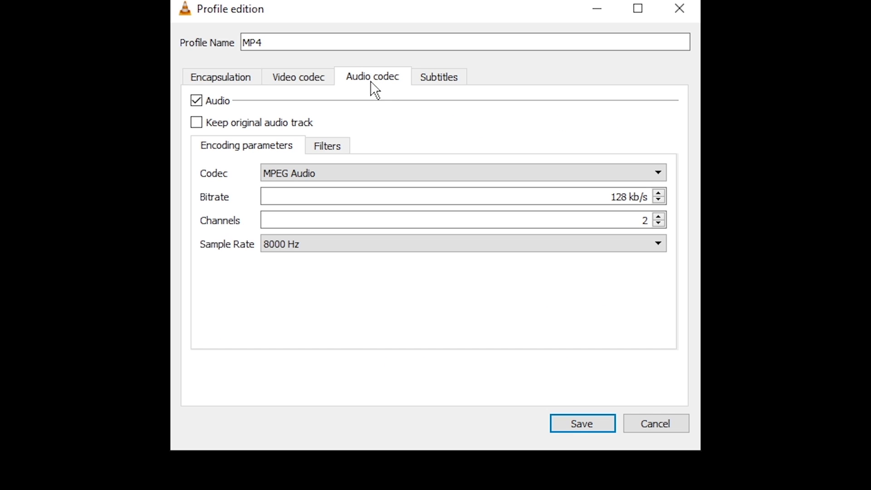
left_click(196, 123)
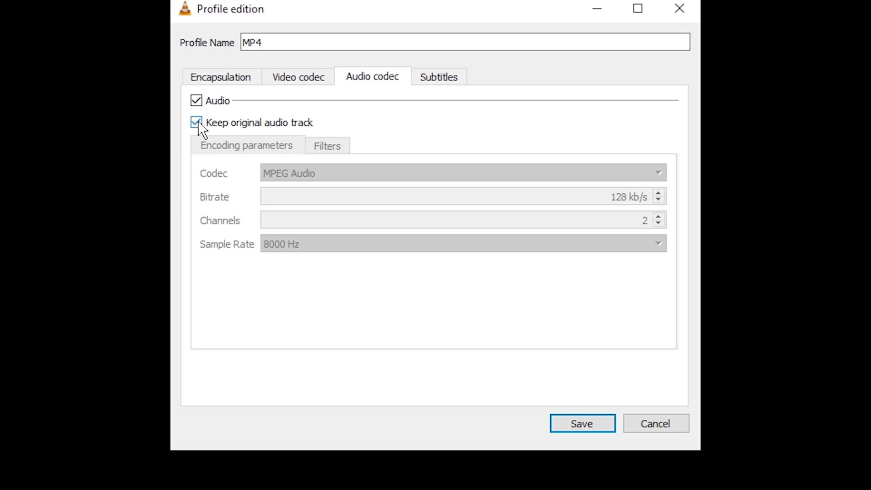
left_click(304, 87)
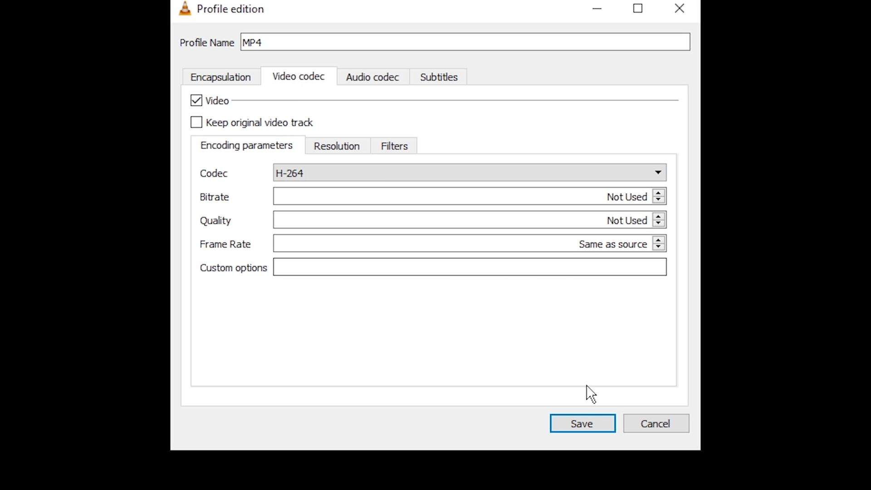
left_click(588, 423)
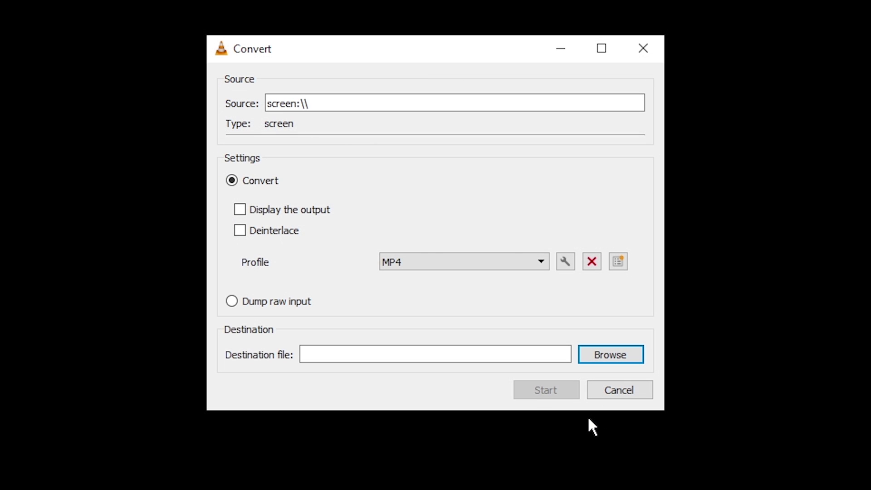
Set the output file to Ink in the Convert folder and start recording.
left_click(611, 355)
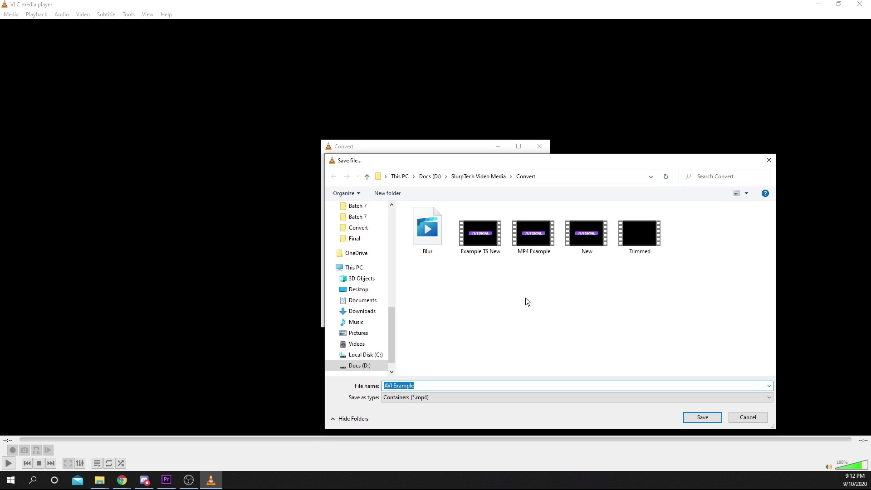
type("Ink")
left_click(702, 418)
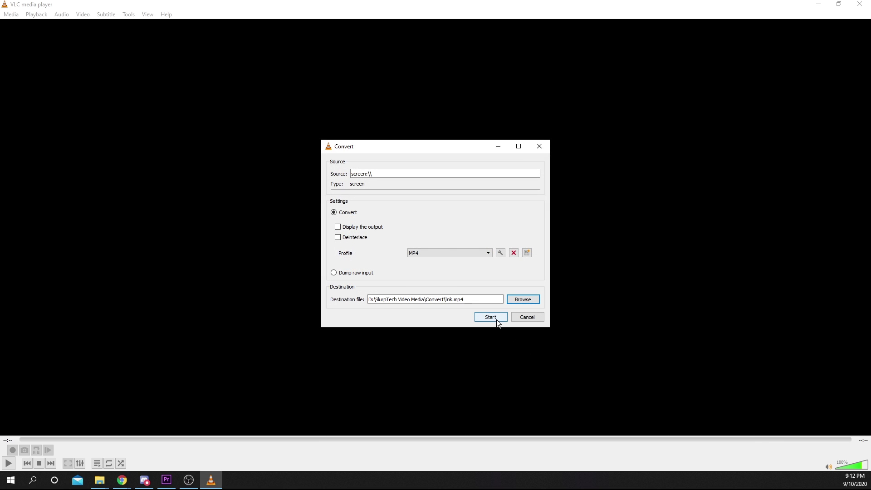
left_click(491, 317)
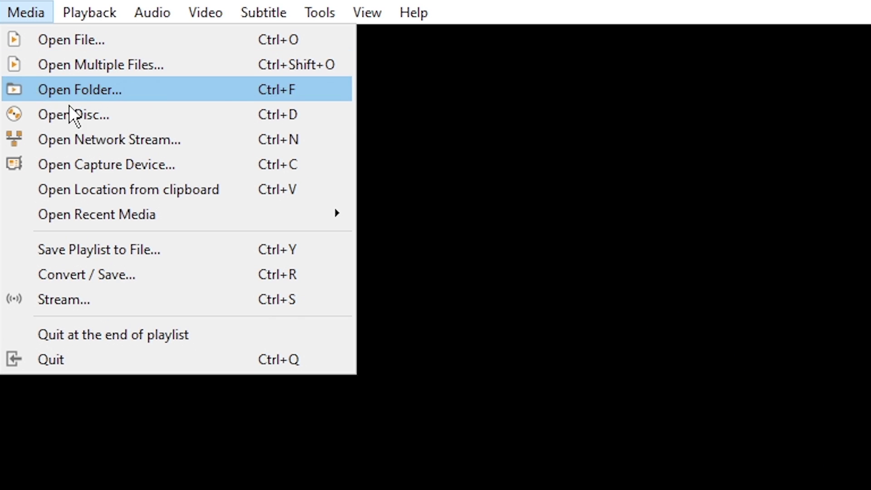
mouse_move(96, 215)
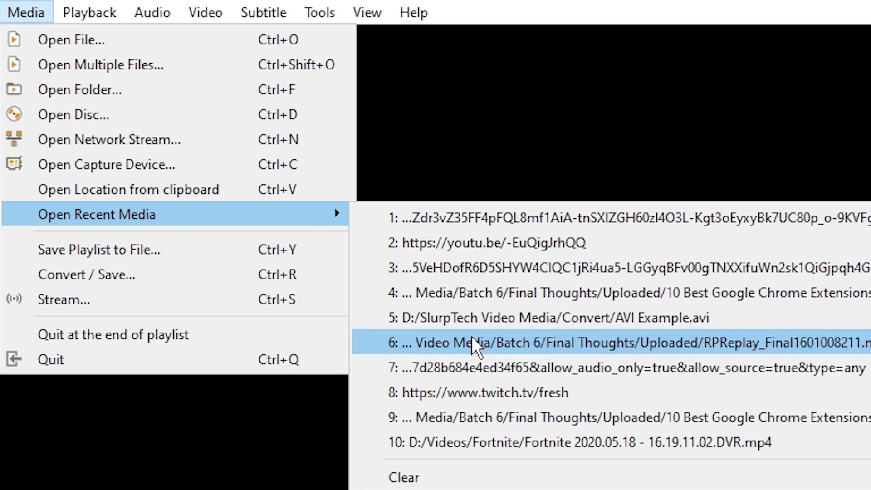
Load '10 Best Google Chrome Extensions' from the recent media list.
left_click(475, 245)
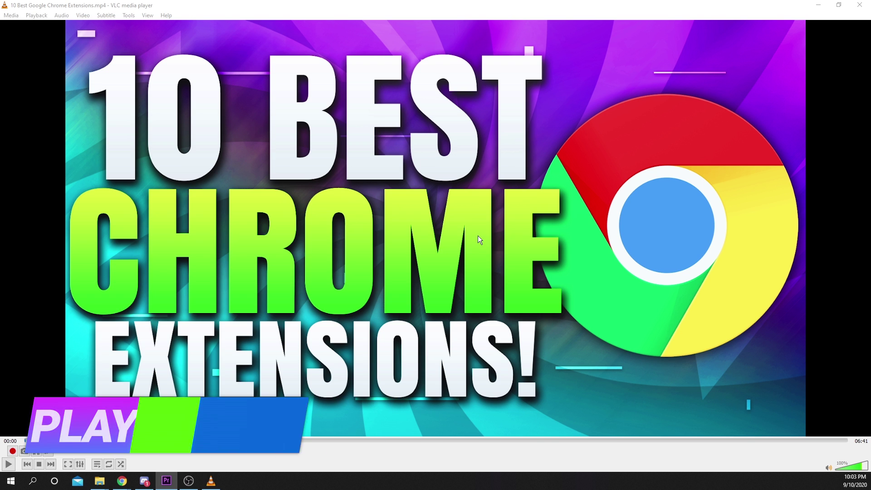
Bring up the shortcut menu over the Chrome Extensions video.
right_click(457, 225)
mouse_move(474, 311)
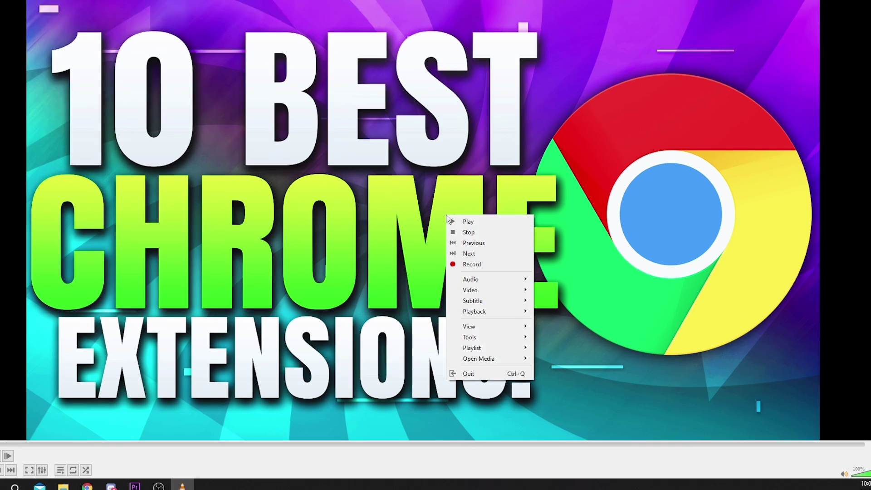